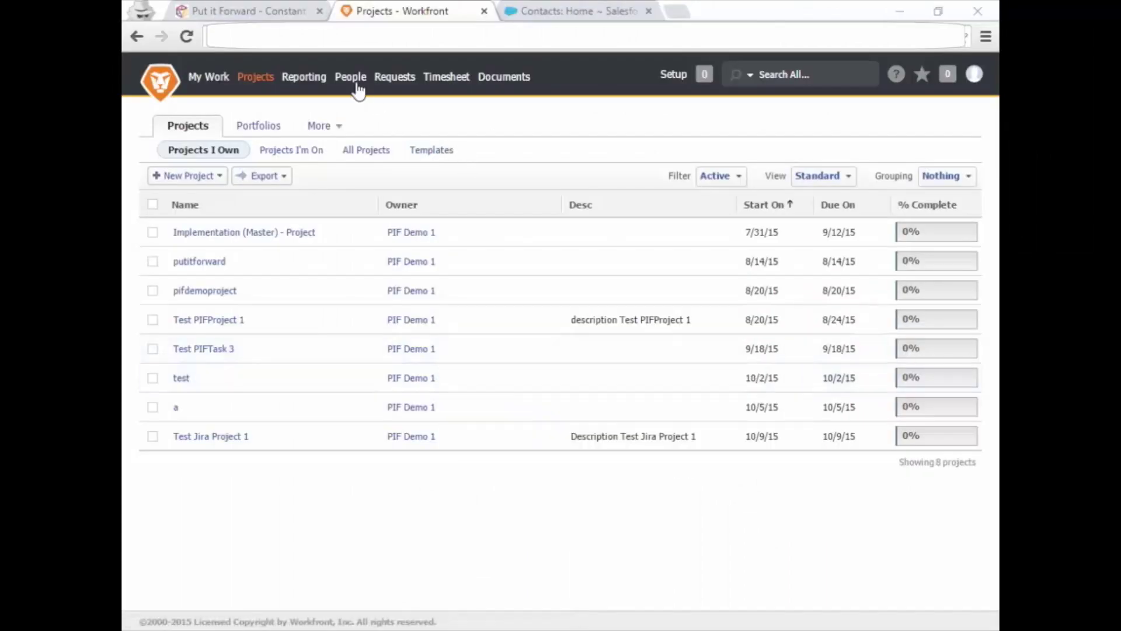
# - Open Demo 1's Workfront profile and view the name and e-mail on the Details tab
pyautogui.click(354, 79)
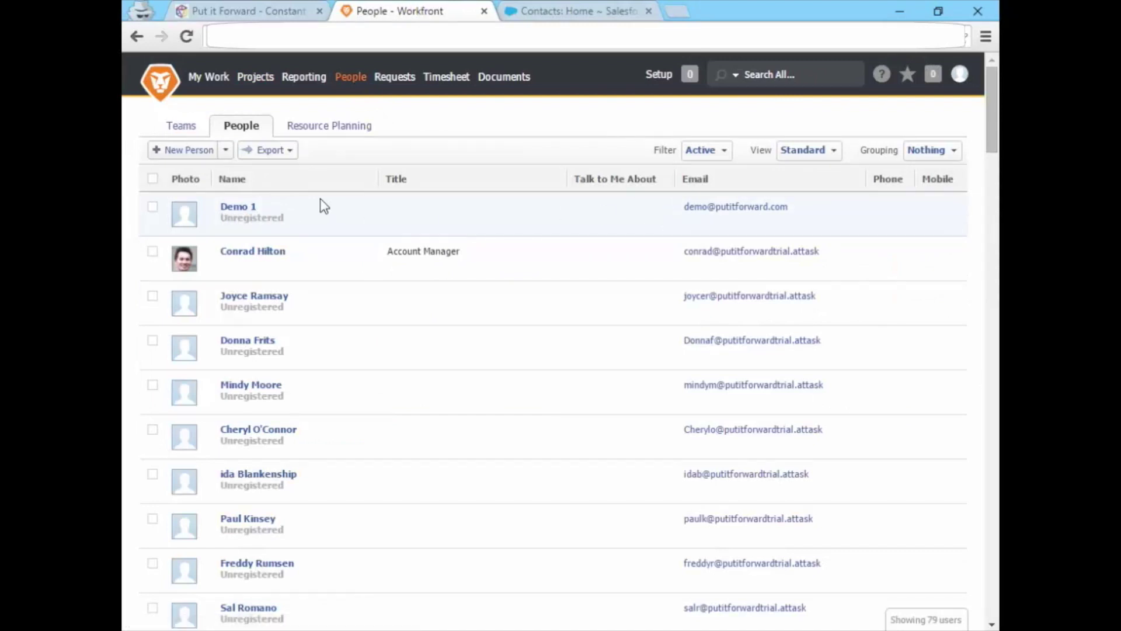
pyautogui.click(234, 208)
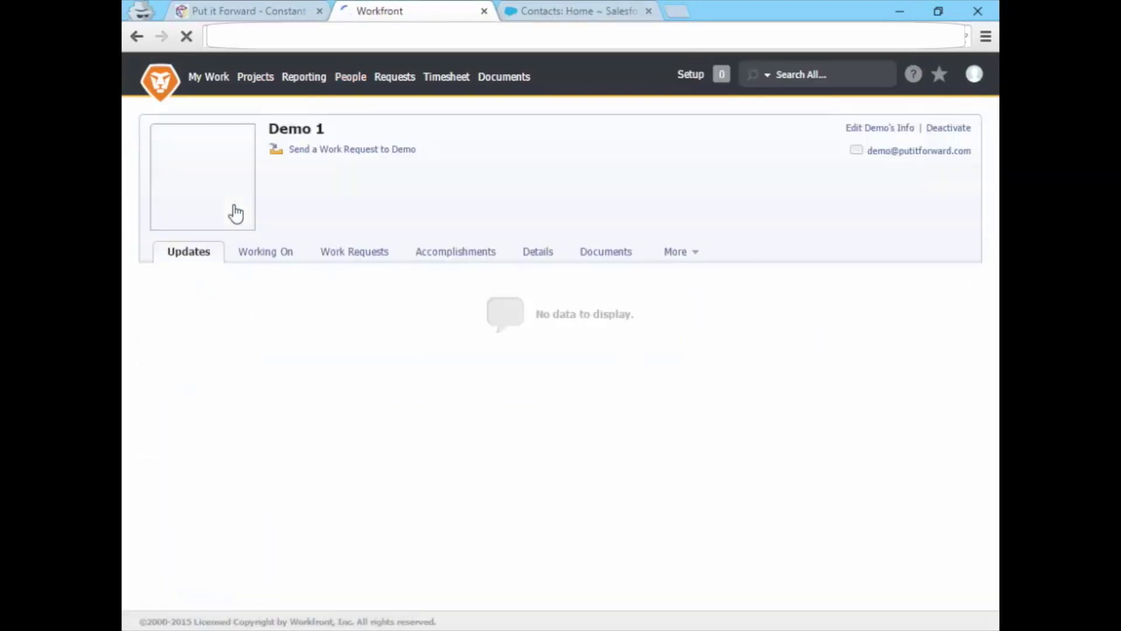
pyautogui.click(540, 254)
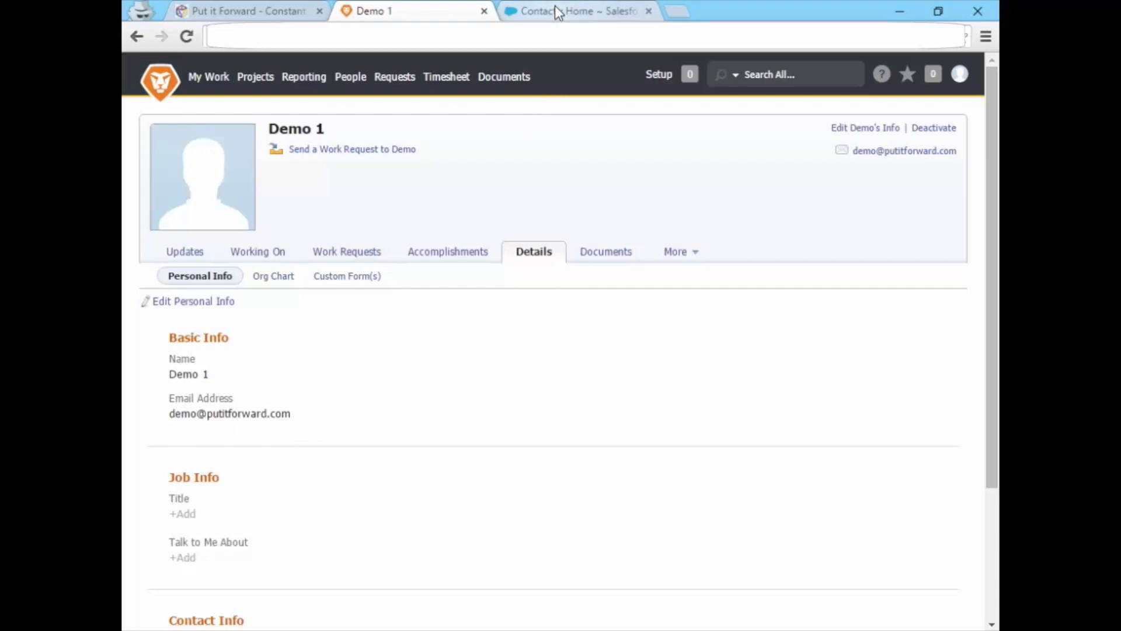
pyautogui.click(554, 11)
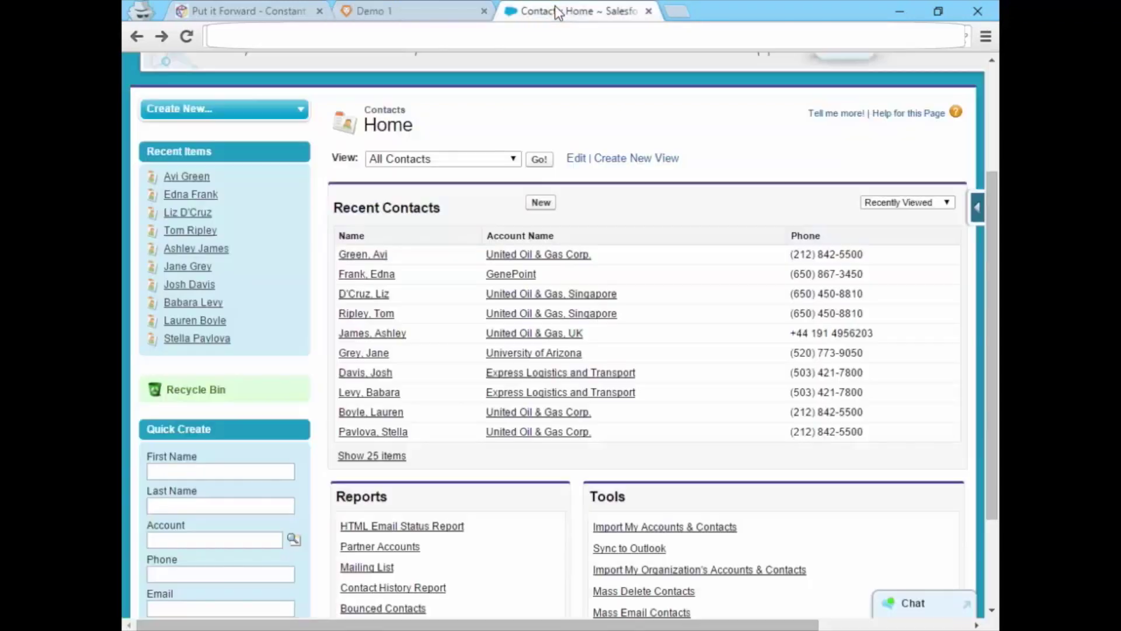
# - Show all 15 Salesforce contacts and scroll through them to confirm Demo 1 is missing
pyautogui.click(541, 164)
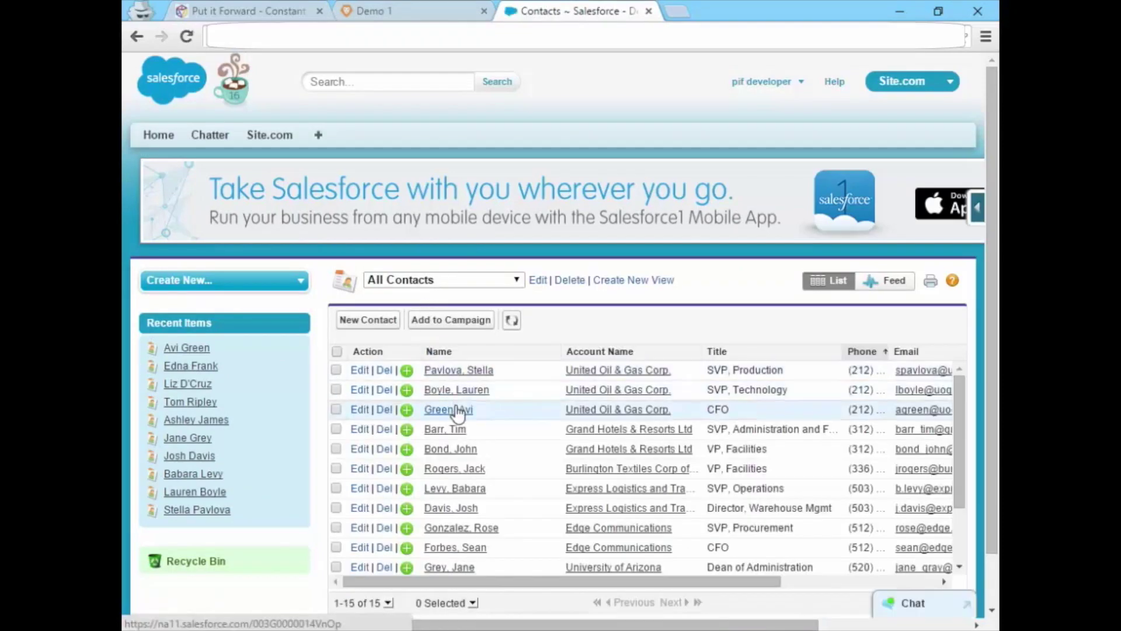
pyautogui.scroll(-3, 457, 413)
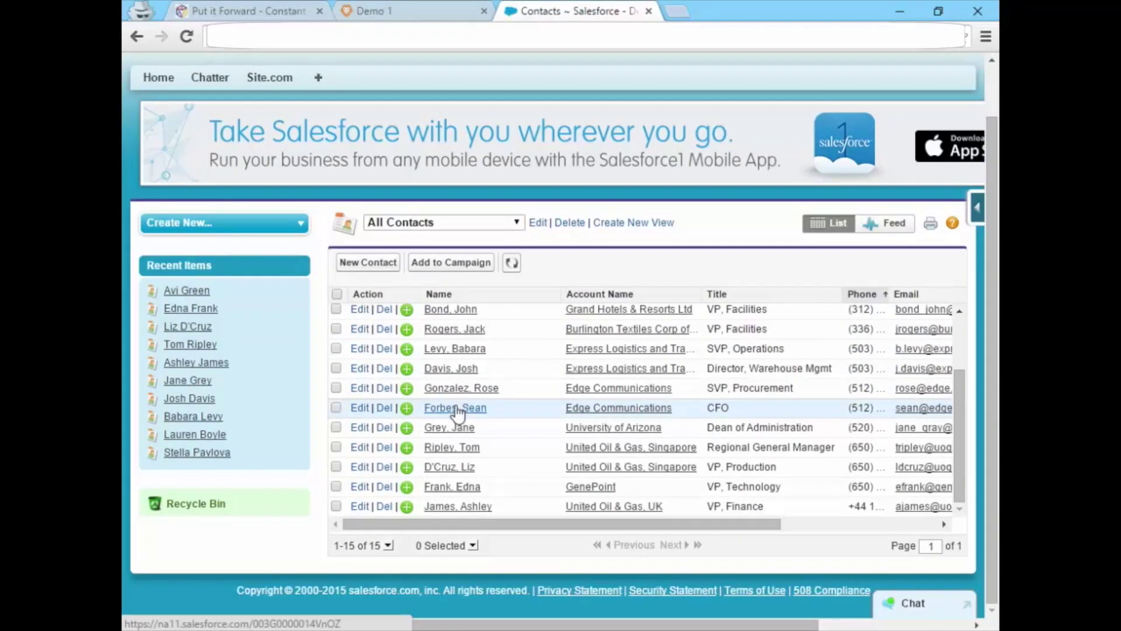
pyautogui.scroll(3, 457, 412)
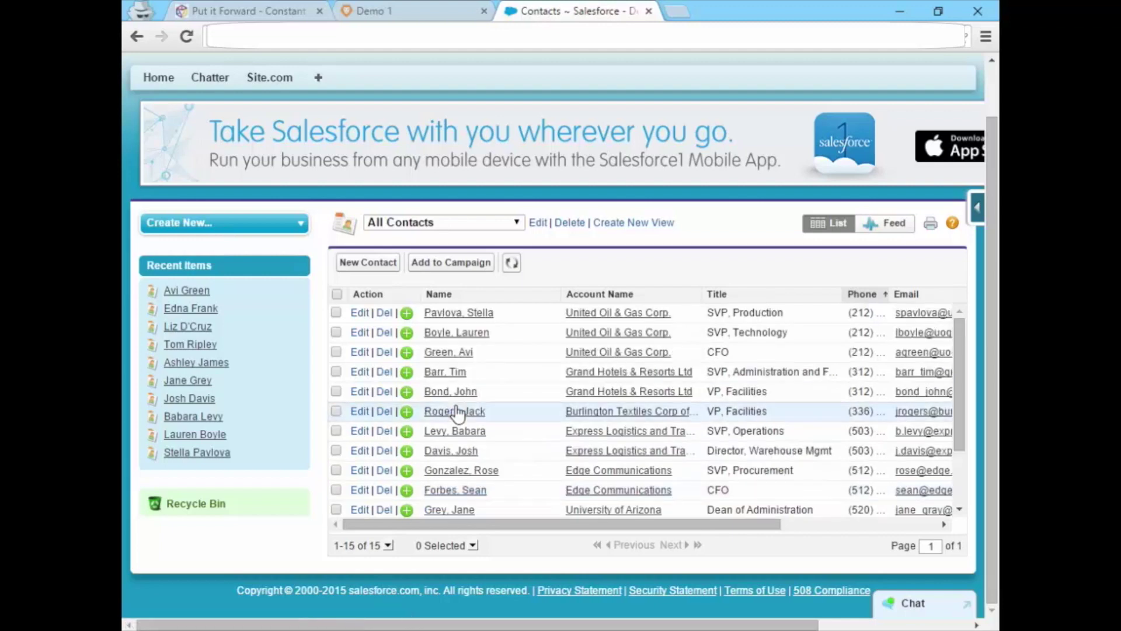
pyautogui.scroll(-3, 460, 378)
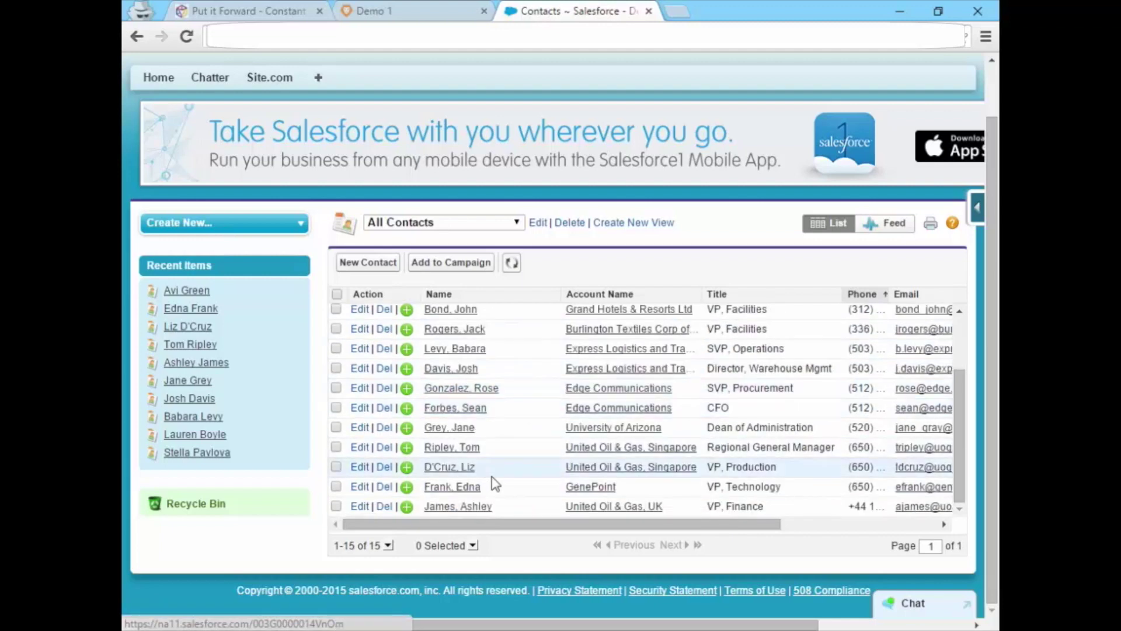
# - Create a connection named 'Integration between Workfront and Salesforce' and start configuring its connector
pyautogui.click(266, 12)
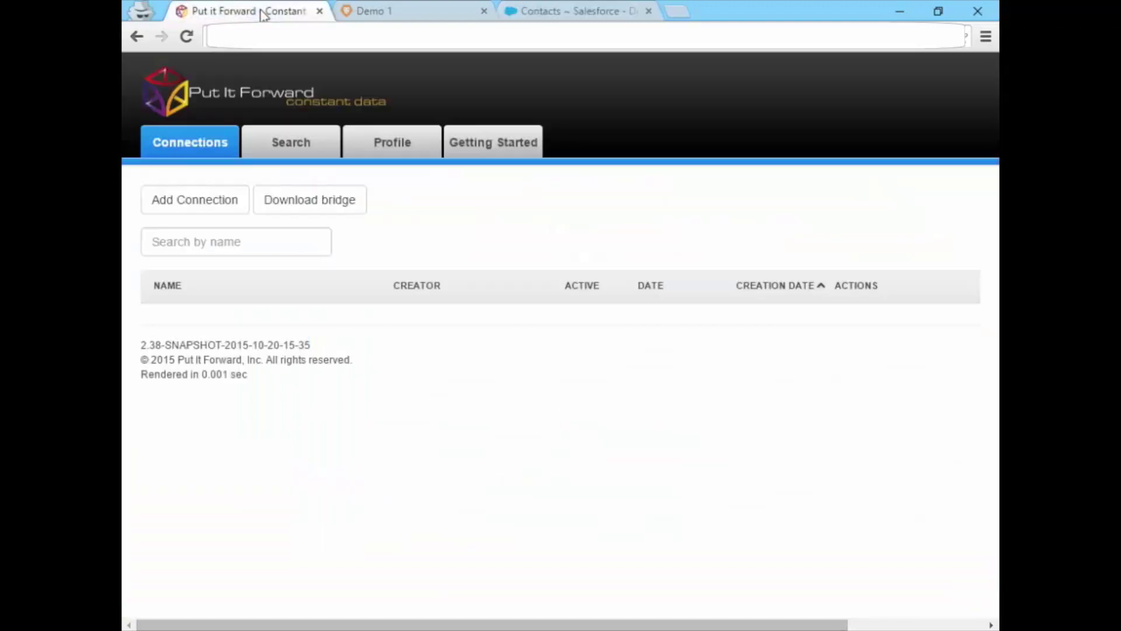
pyautogui.click(210, 209)
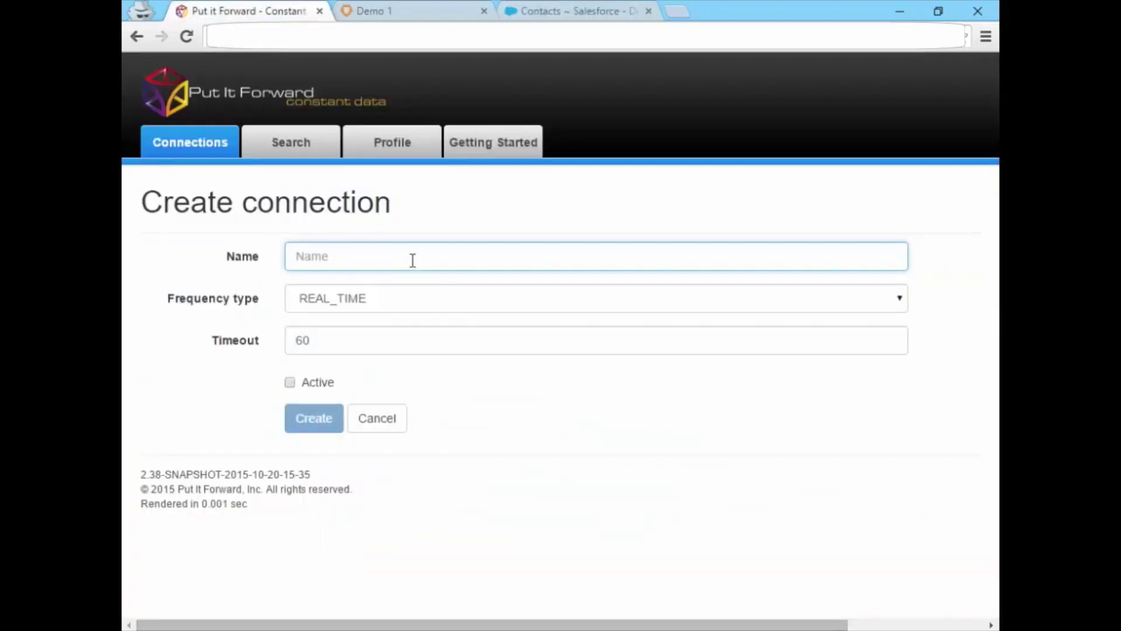
pyautogui.write('Integration between Workfront and Salesforce')
pyautogui.click(315, 415)
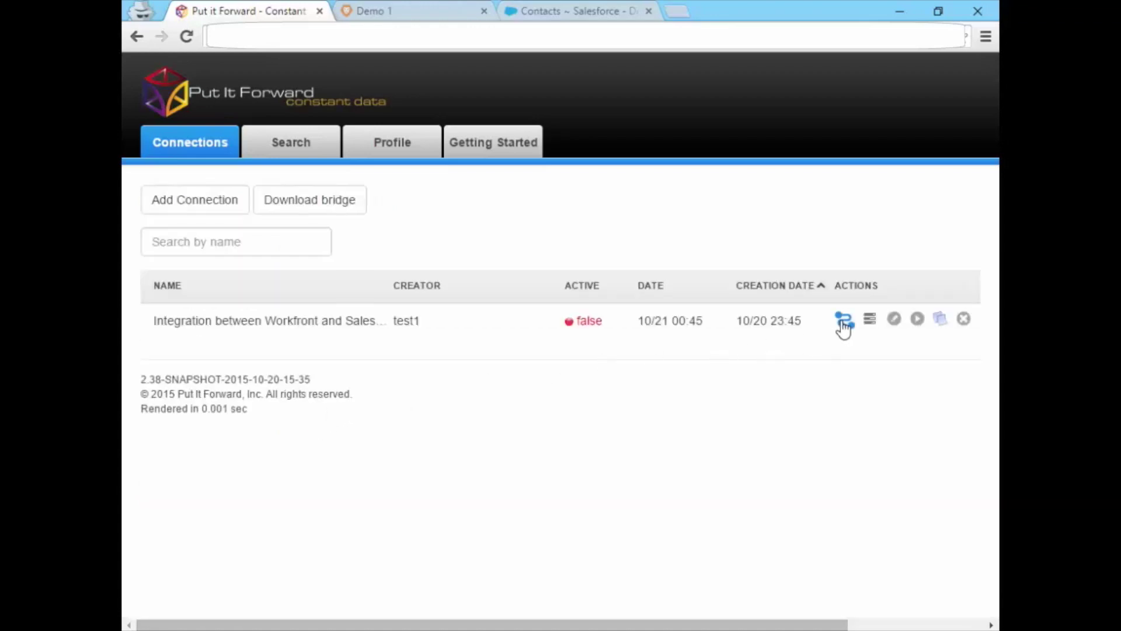
pyautogui.click(843, 327)
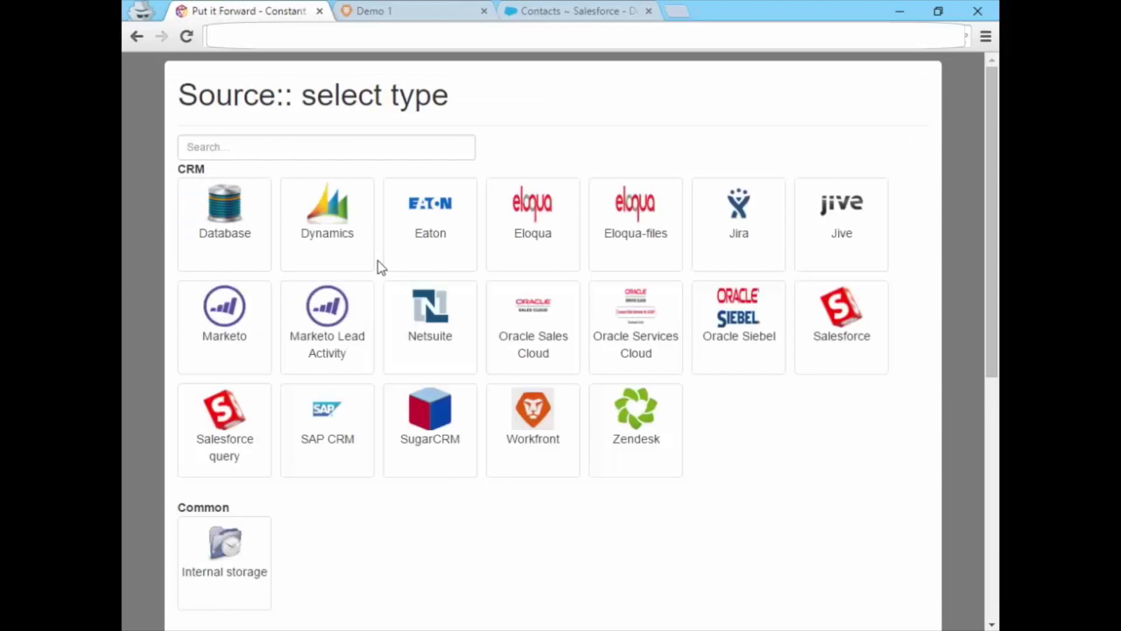
# - Choose Workfront as the source and enter its domain, login e-mail and password
pyautogui.click(513, 444)
pyautogui.scroll(-6, 475, 444)
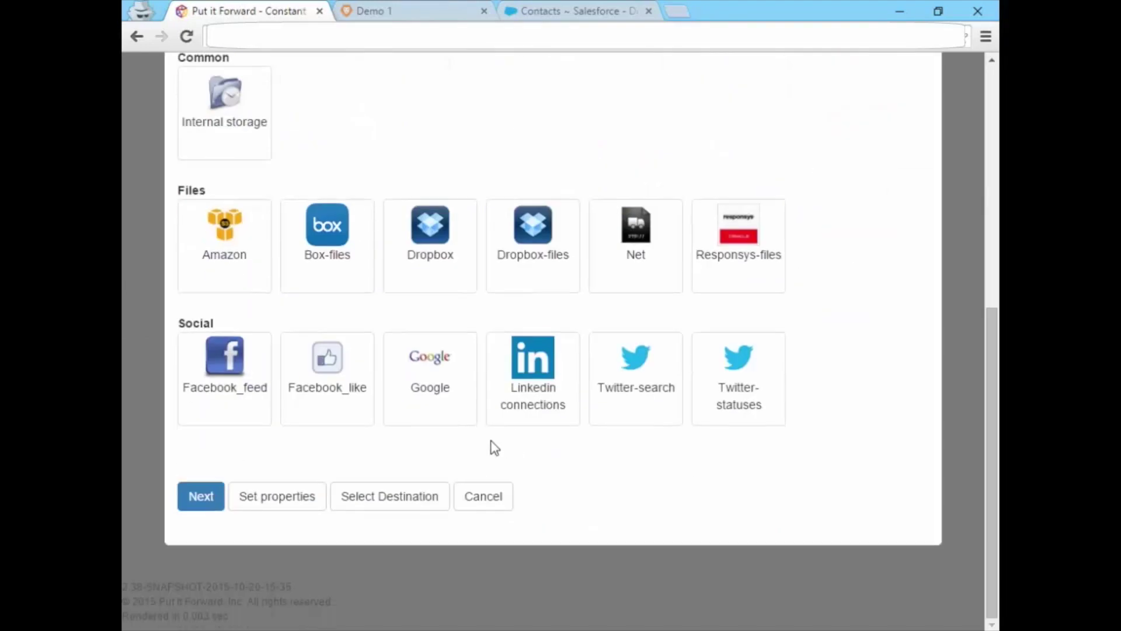
pyautogui.click(199, 498)
pyautogui.click(370, 161)
pyautogui.write('putitforwardtrial.attask-ondemand.com')
pyautogui.press('Tab')
pyautogui.hotkey('ctrl', 'v')
pyautogui.press('Tab')
pyautogui.hotkey('ctrl', 'v')
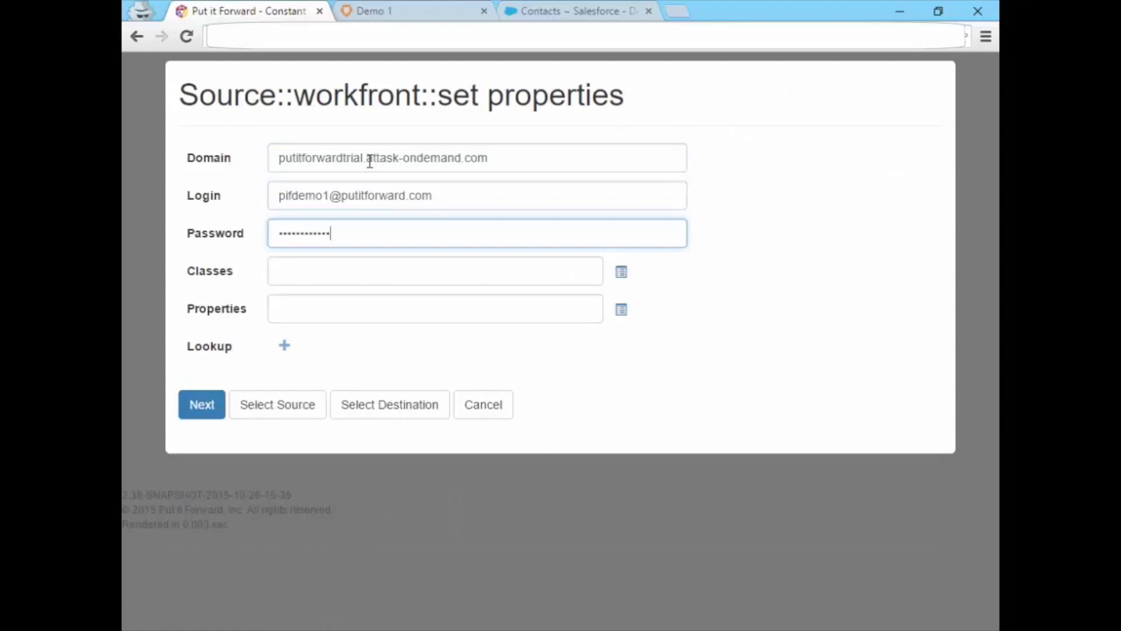
# - Set the Workfront source class to User
pyautogui.click(622, 273)
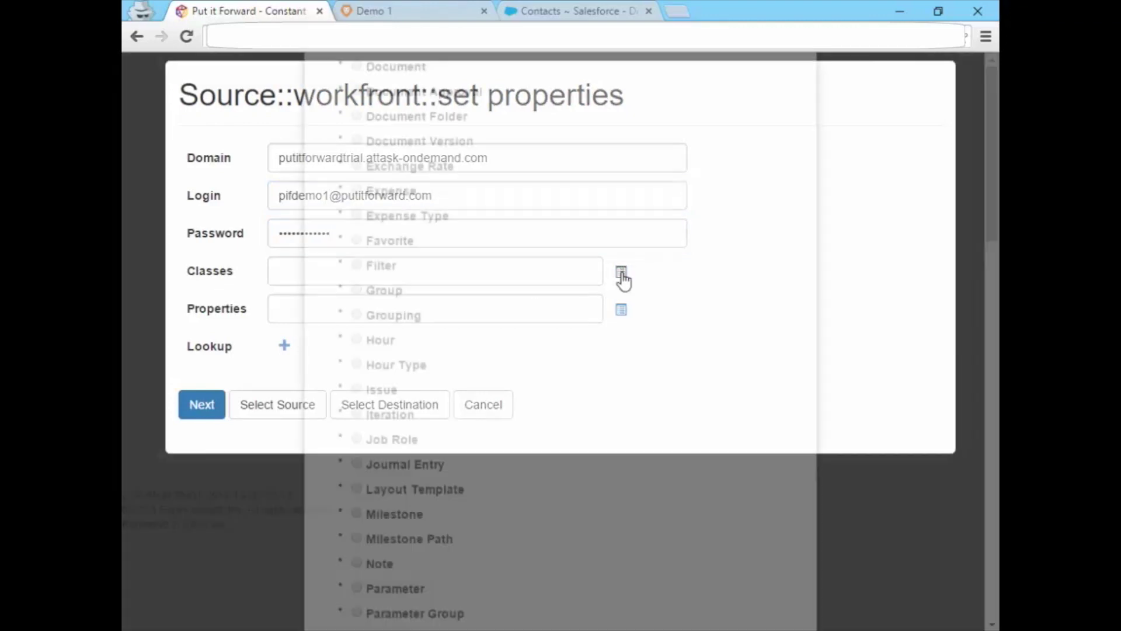
pyautogui.write('us')
pyautogui.click(388, 240)
pyautogui.click(725, 350)
# - Select the First Name, Last Name and Email Address user properties
pyautogui.click(621, 309)
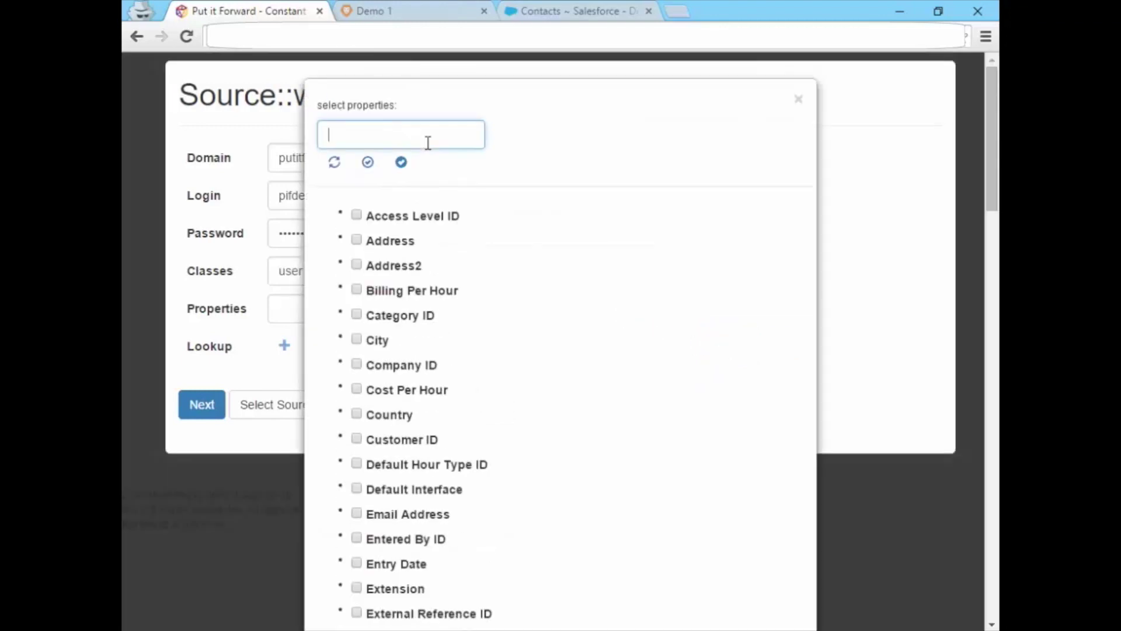
pyautogui.write('f')
pyautogui.click(397, 315)
pyautogui.click(363, 140)
pyautogui.press('BackSpace')
pyautogui.write('l')
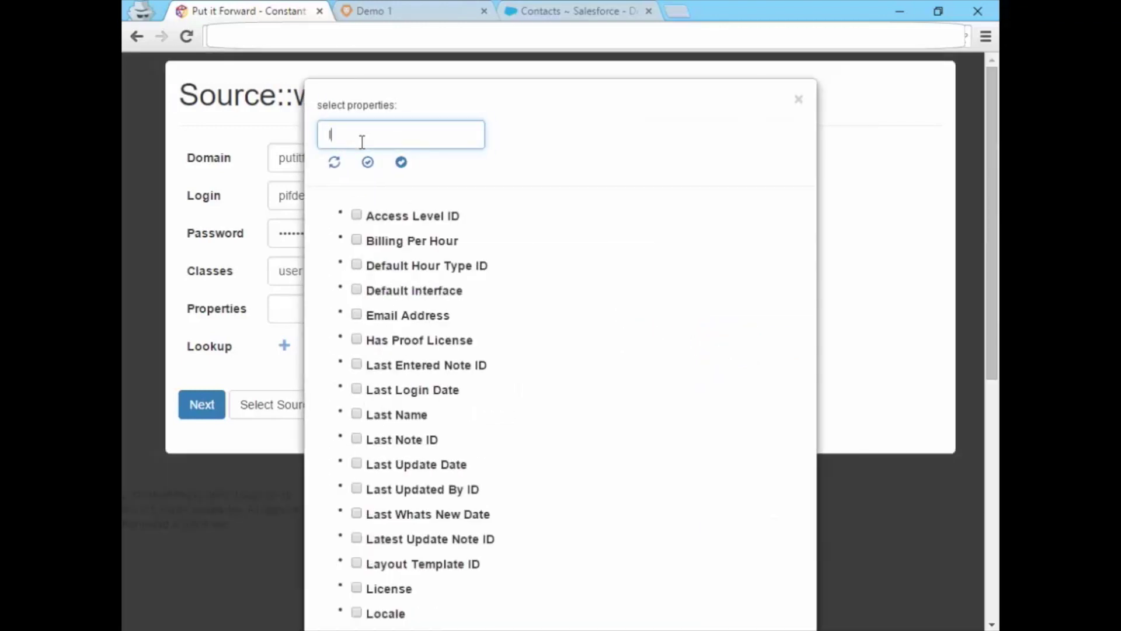
pyautogui.click(356, 413)
pyautogui.click(367, 136)
pyautogui.write('em')
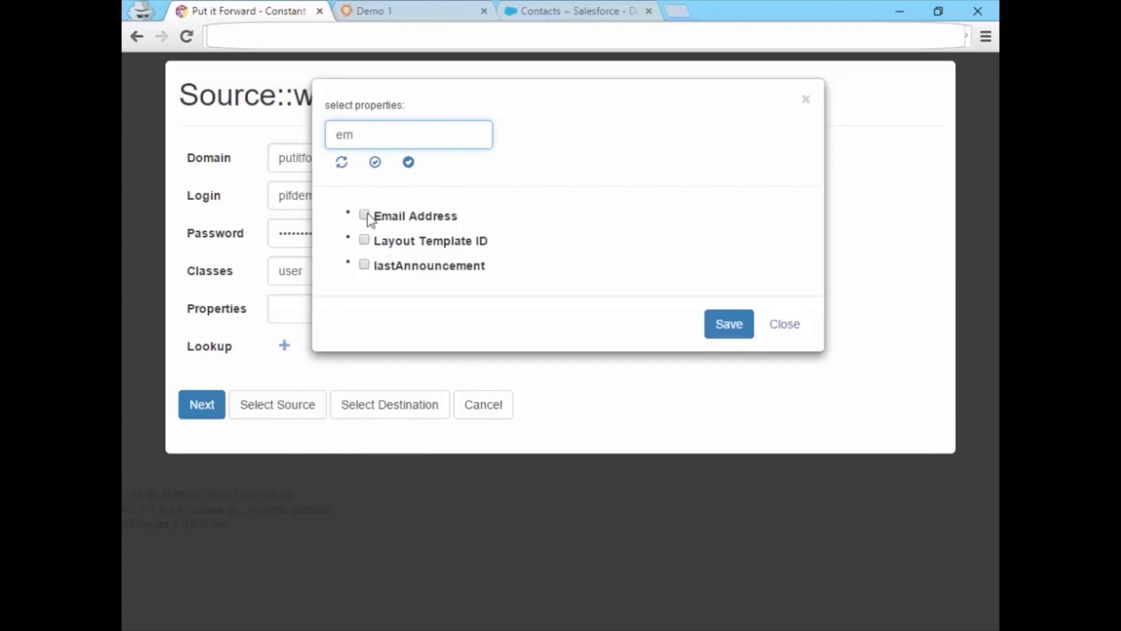
pyautogui.click(365, 214)
pyautogui.click(728, 327)
pyautogui.click(207, 412)
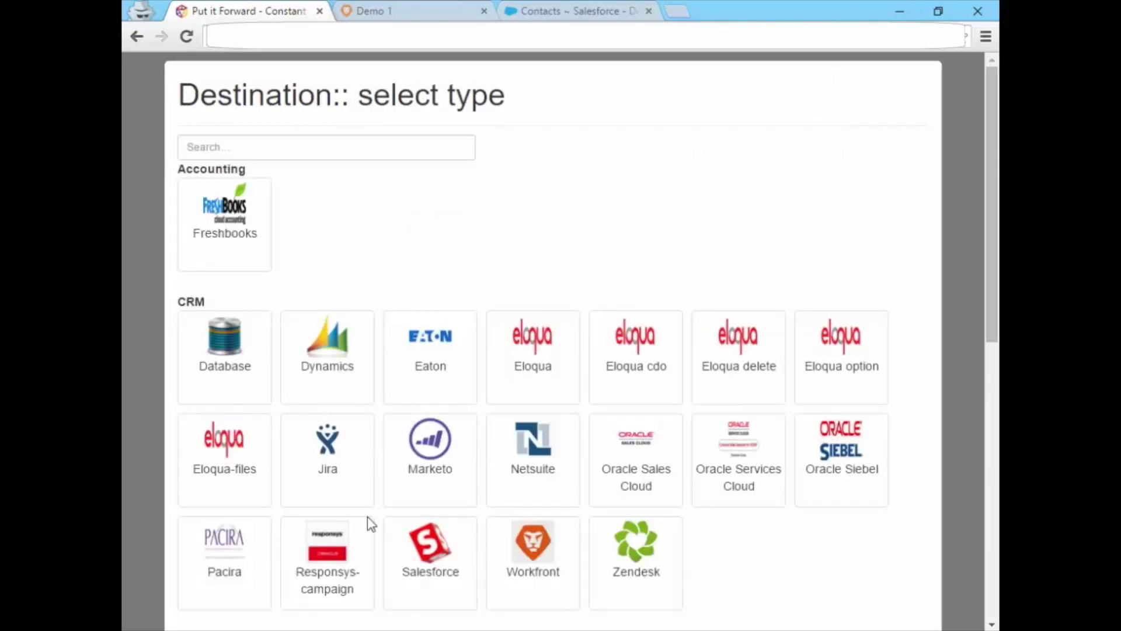
# - Choose Salesforce as the connector's destination
pyautogui.click(410, 536)
pyautogui.scroll(-2, 411, 540)
pyautogui.scroll(-4, 412, 541)
pyautogui.scroll(-4, 251, 546)
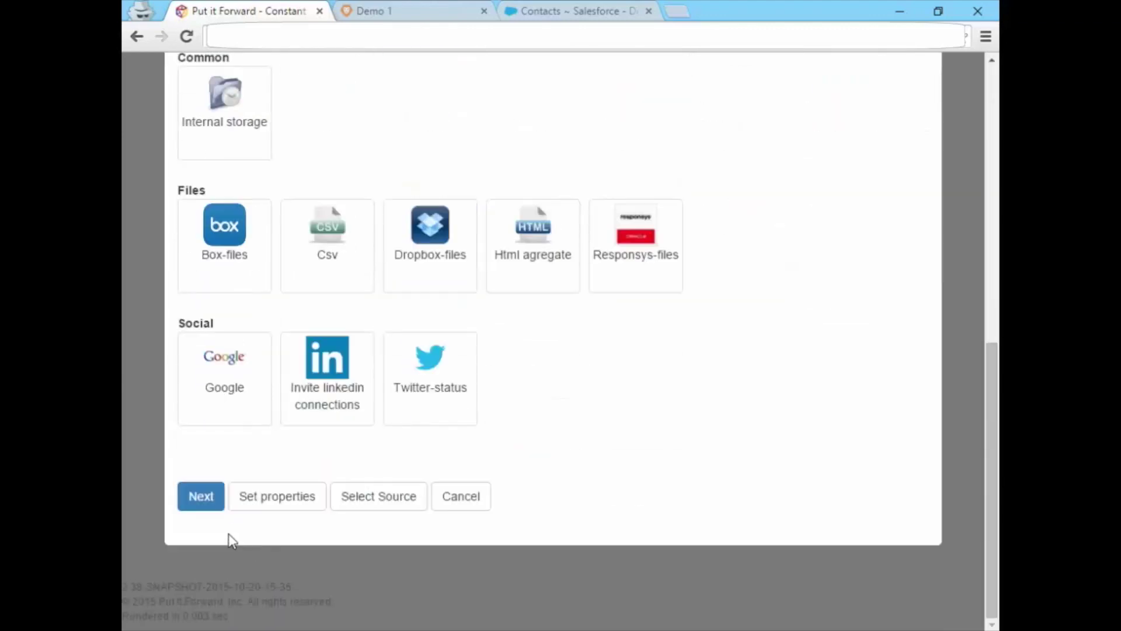
pyautogui.click(210, 509)
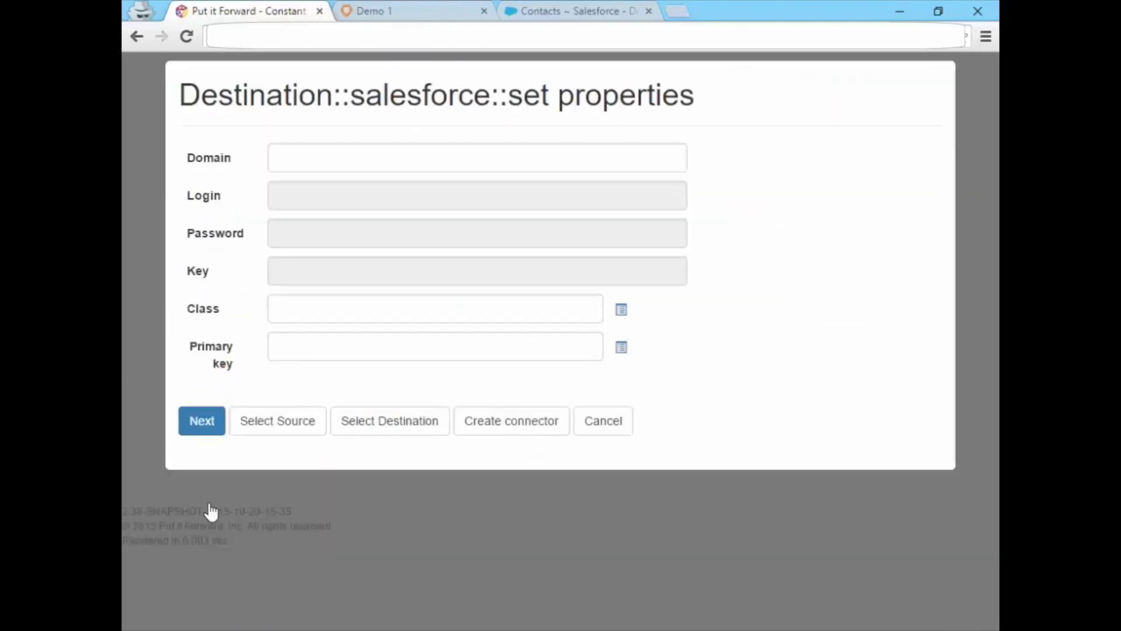
# - Enter Salesforce domain salesforce.com, the login e-mail, password and security key
pyautogui.click(377, 164)
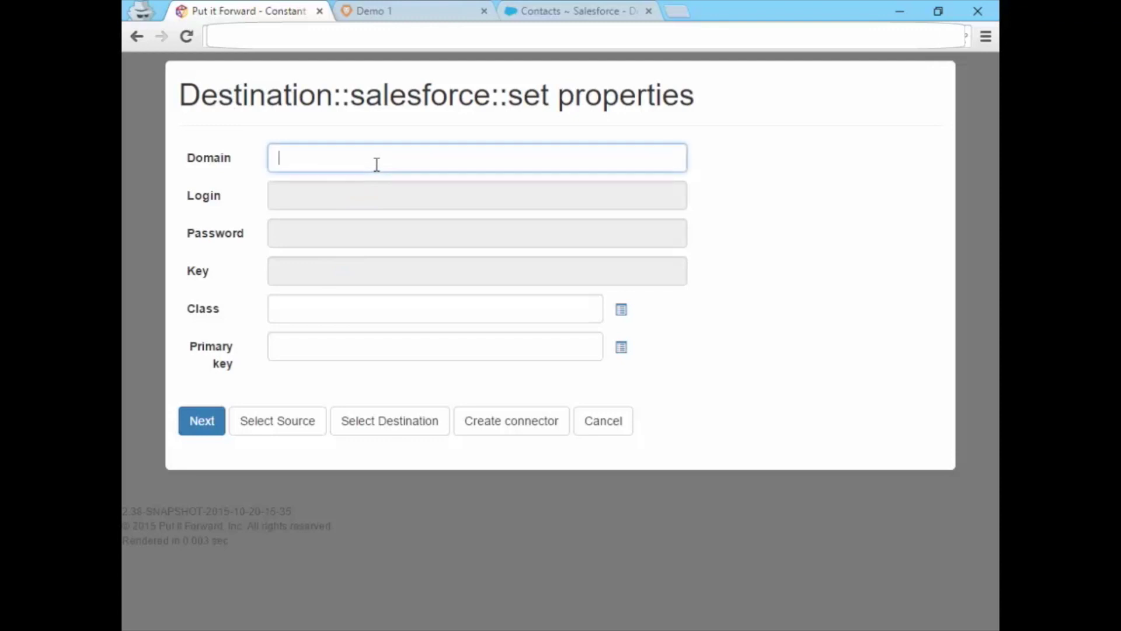
pyautogui.press('Tab')
pyautogui.hotkey('ctrl', 'v')
pyautogui.press('Tab')
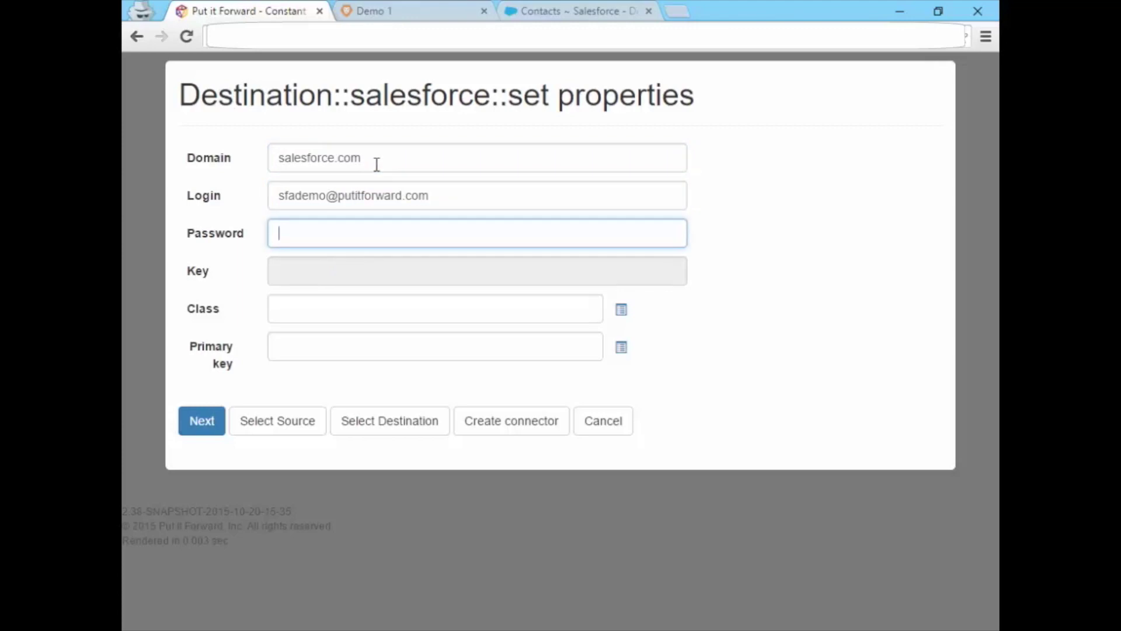
pyautogui.hotkey('ctrl', 'v')
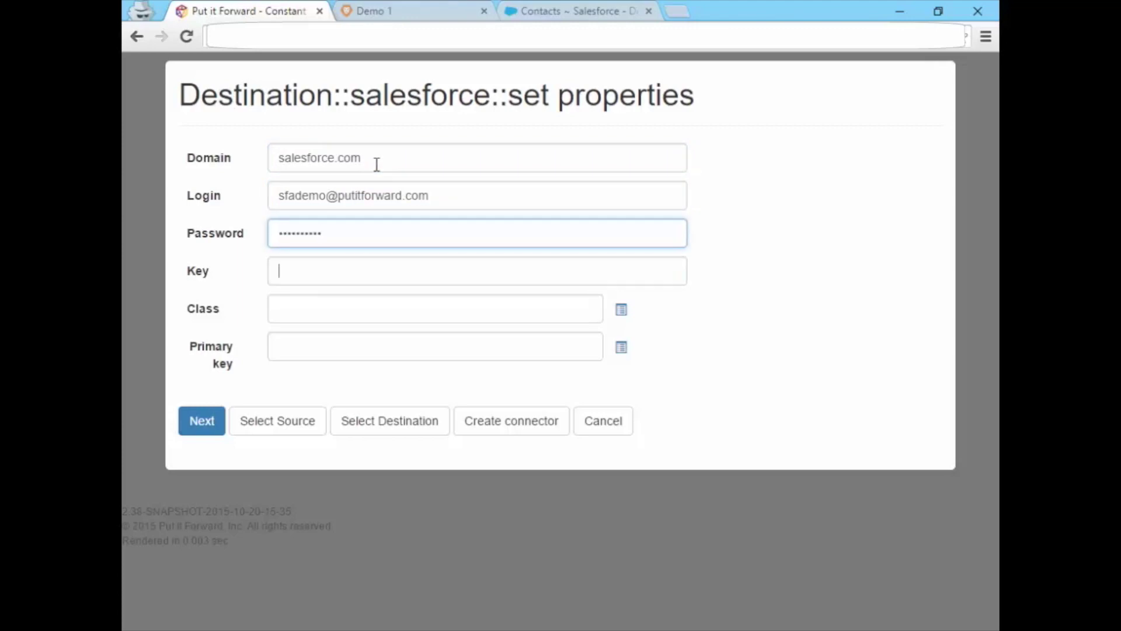
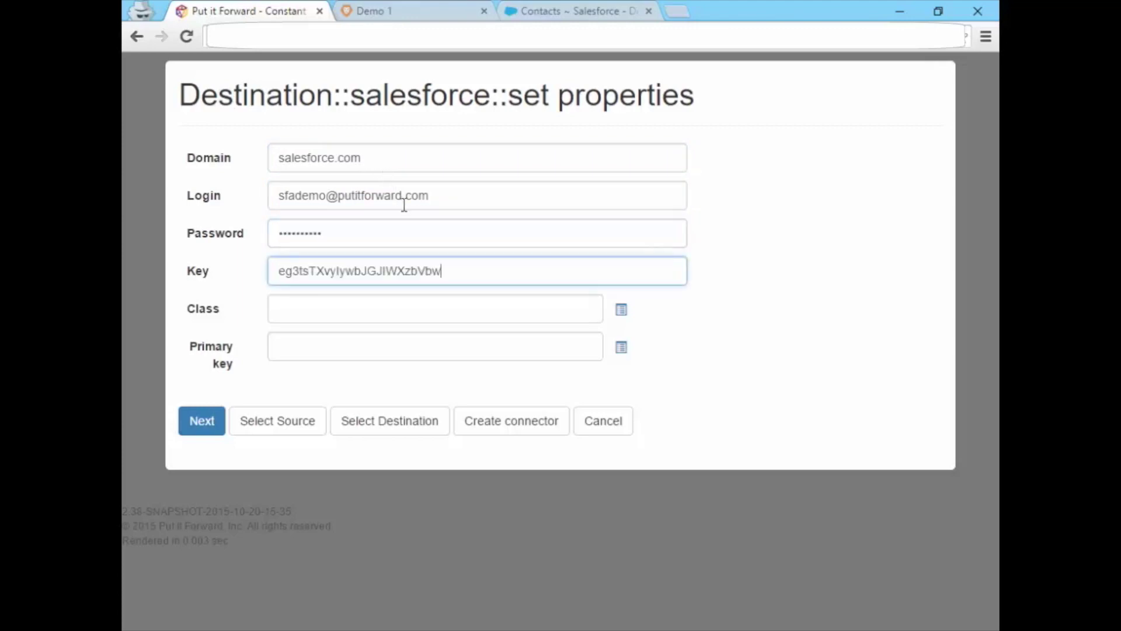
# - Filter the Salesforce class list by 'con' and select Contact
pyautogui.click(623, 315)
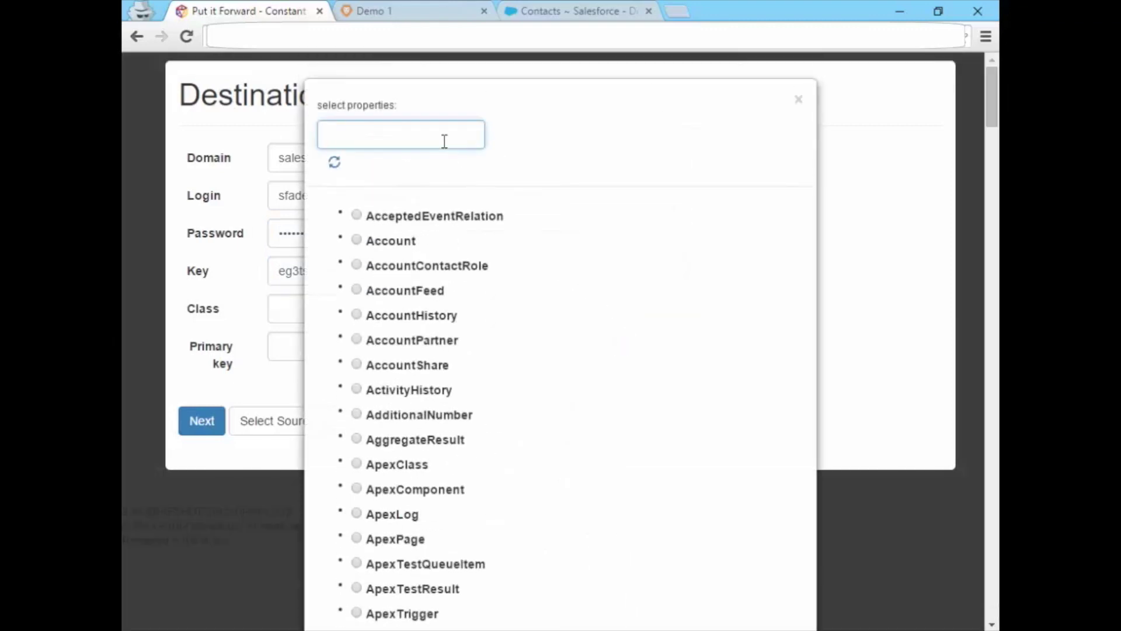
pyautogui.write('con')
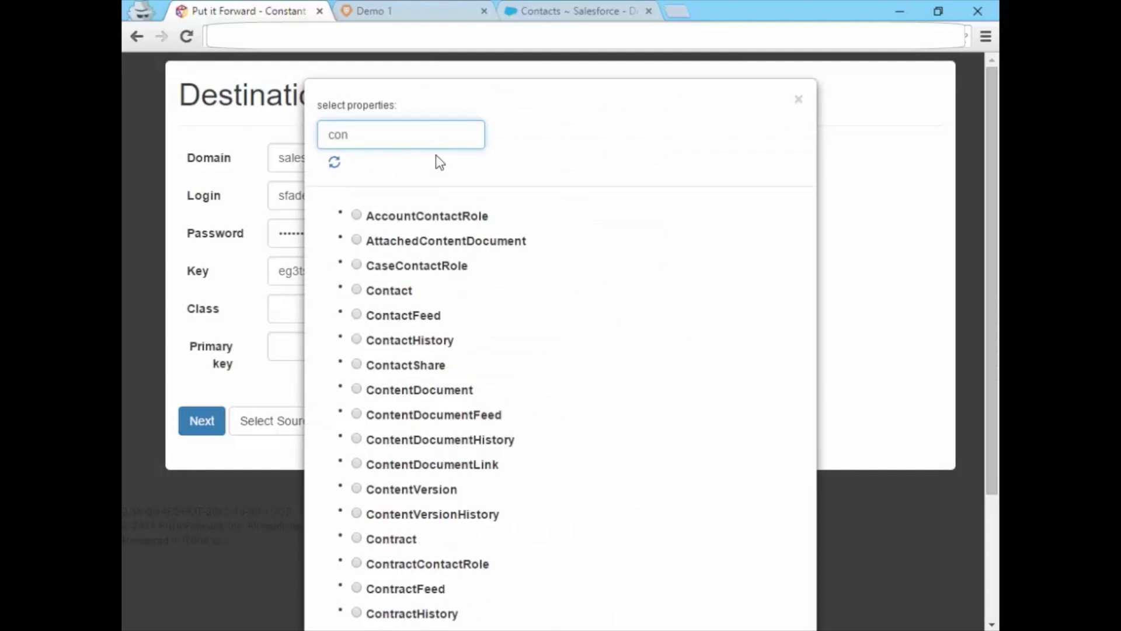
pyautogui.click(357, 290)
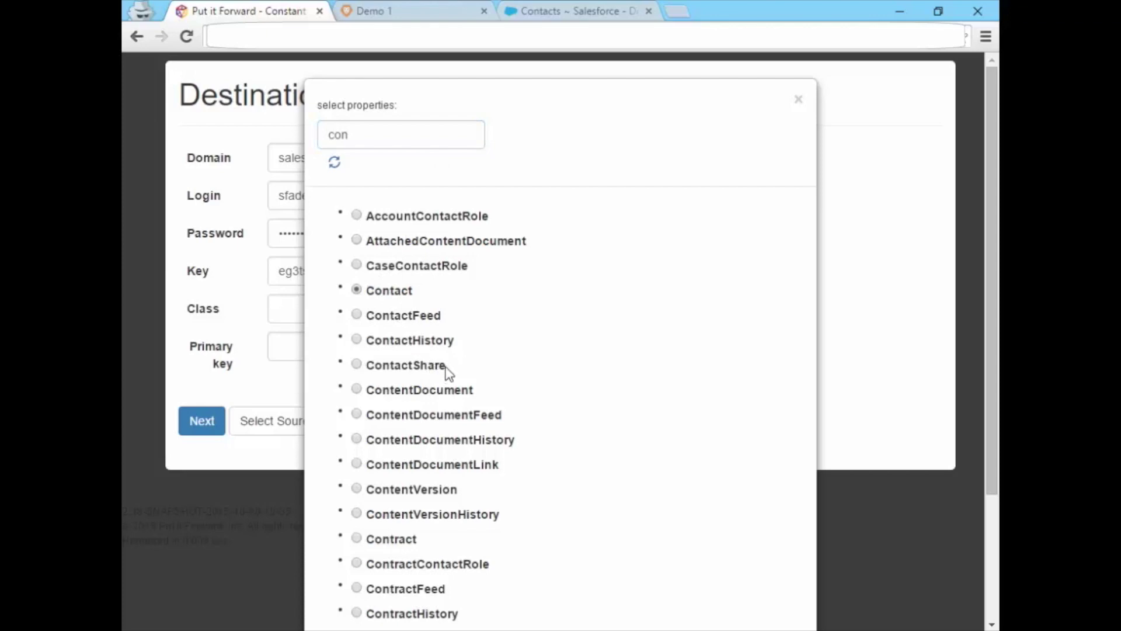
pyautogui.scroll(-3, 525, 370)
# - Save Contact as the class, make Email the primary key, and apply the destination settings
pyautogui.click(711, 578)
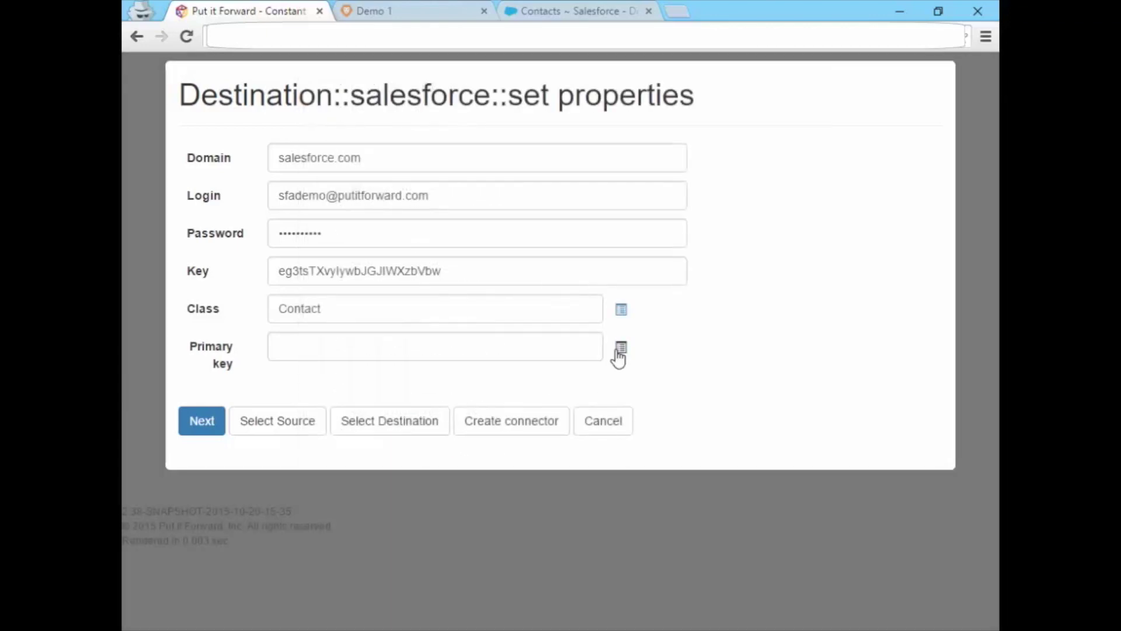
pyautogui.click(620, 350)
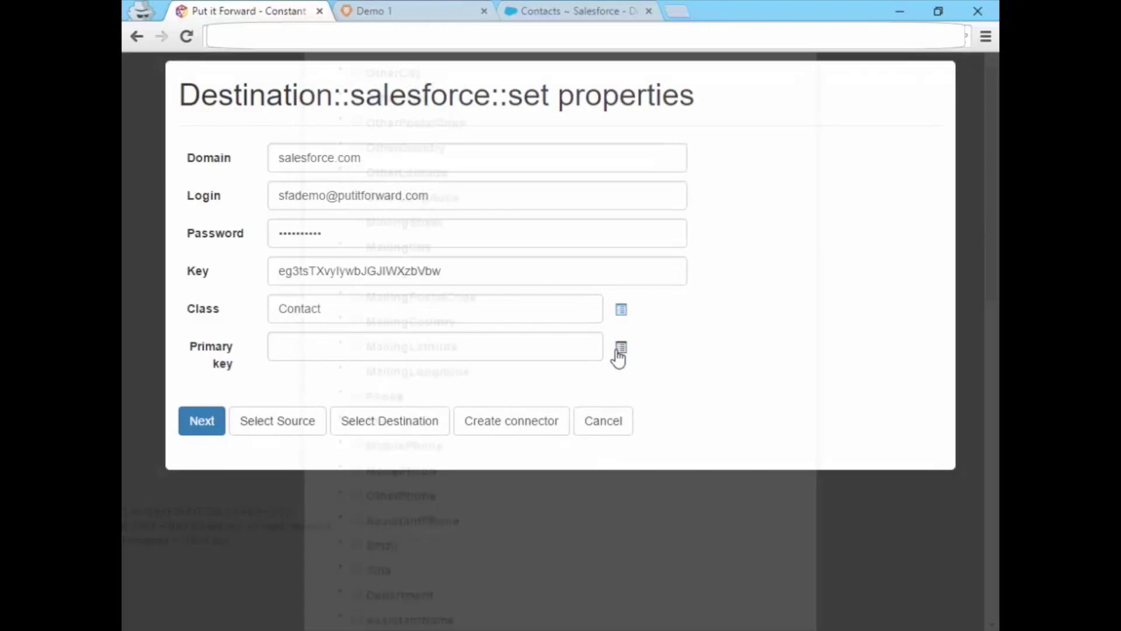
pyautogui.click(406, 138)
pyautogui.write('em')
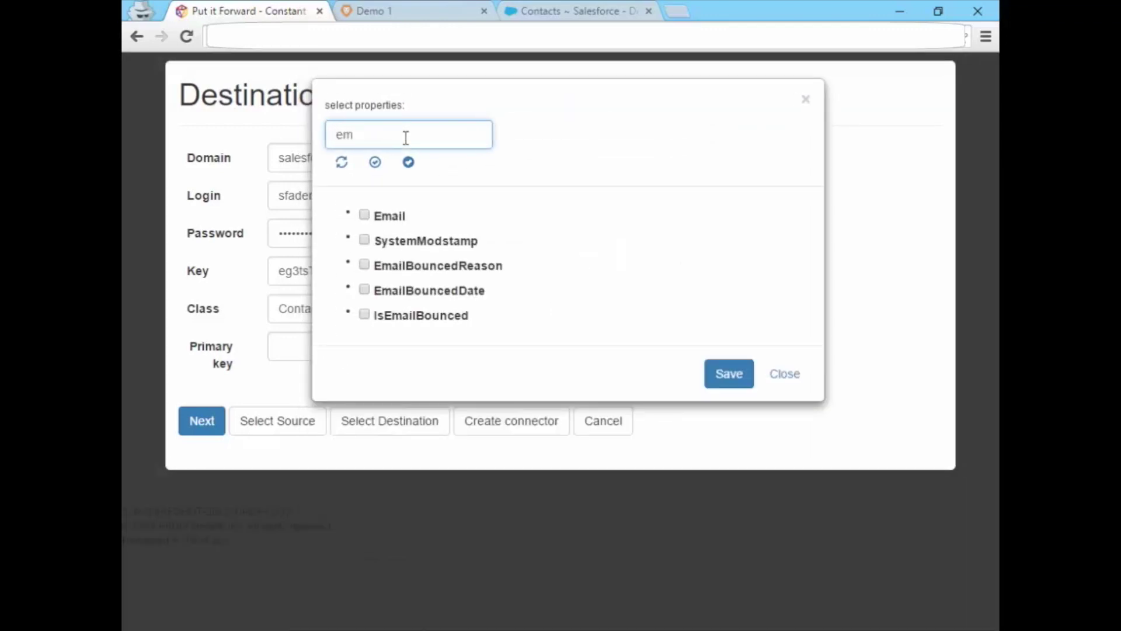
pyautogui.click(366, 216)
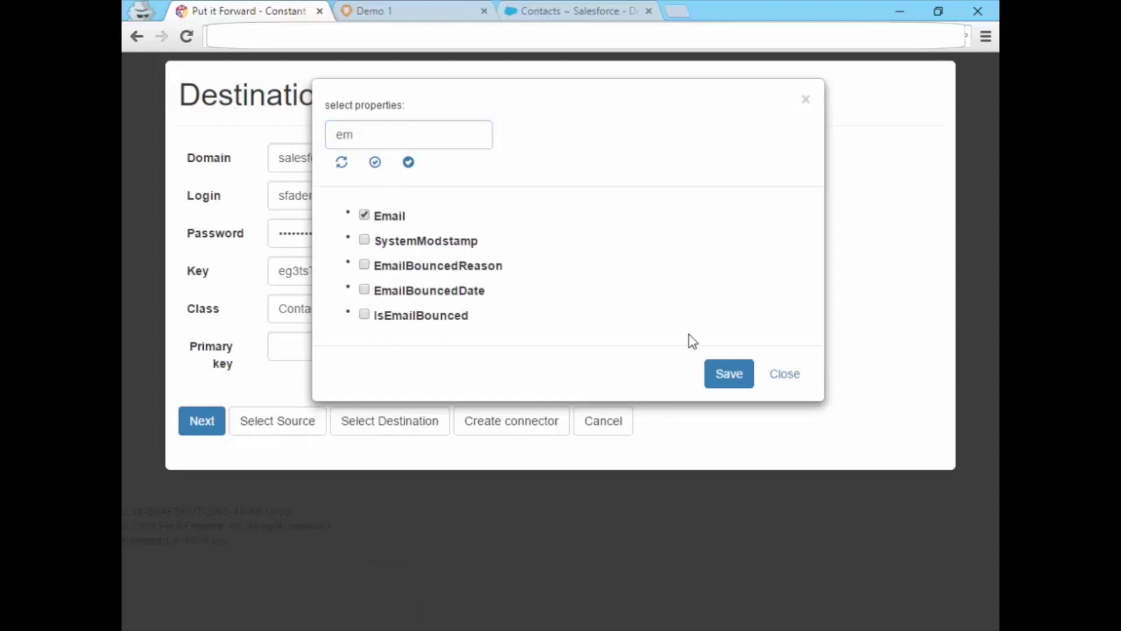
pyautogui.click(732, 376)
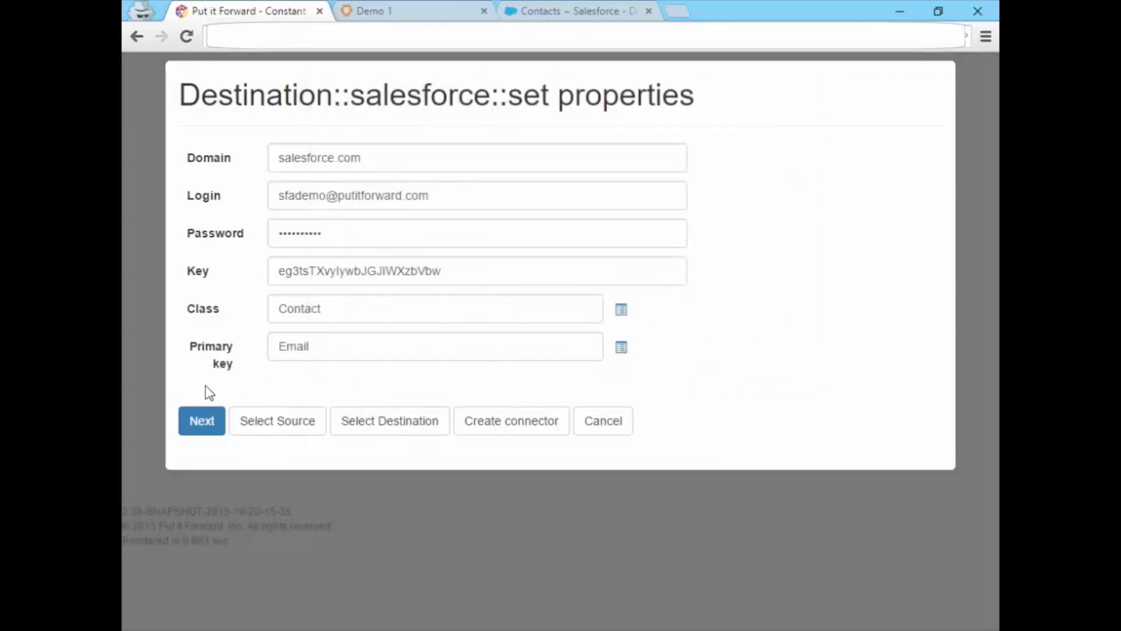
pyautogui.click(209, 420)
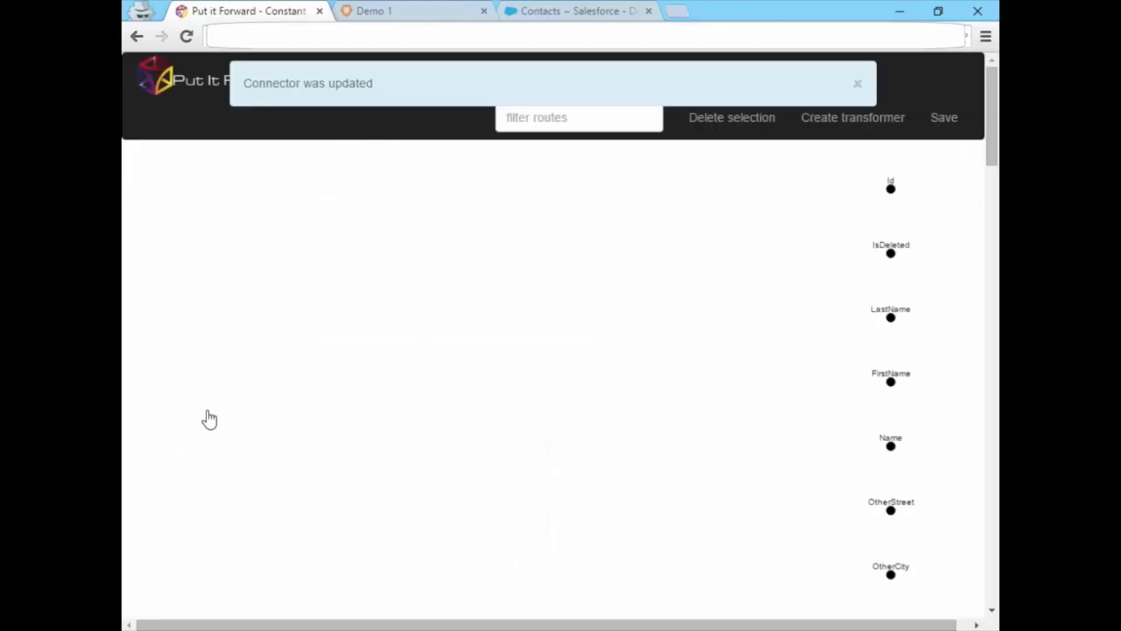
# - Map Workfront lastName, firstName and emailAddr to Salesforce LastName, FirstName and Email
pyautogui.click(857, 85)
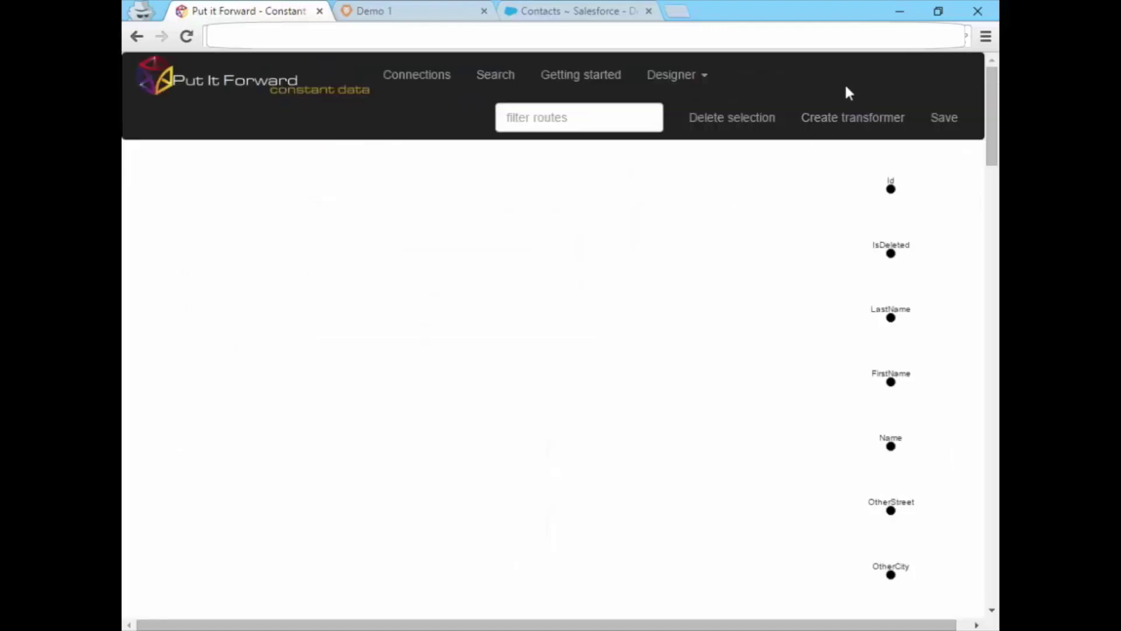
pyautogui.click(668, 81)
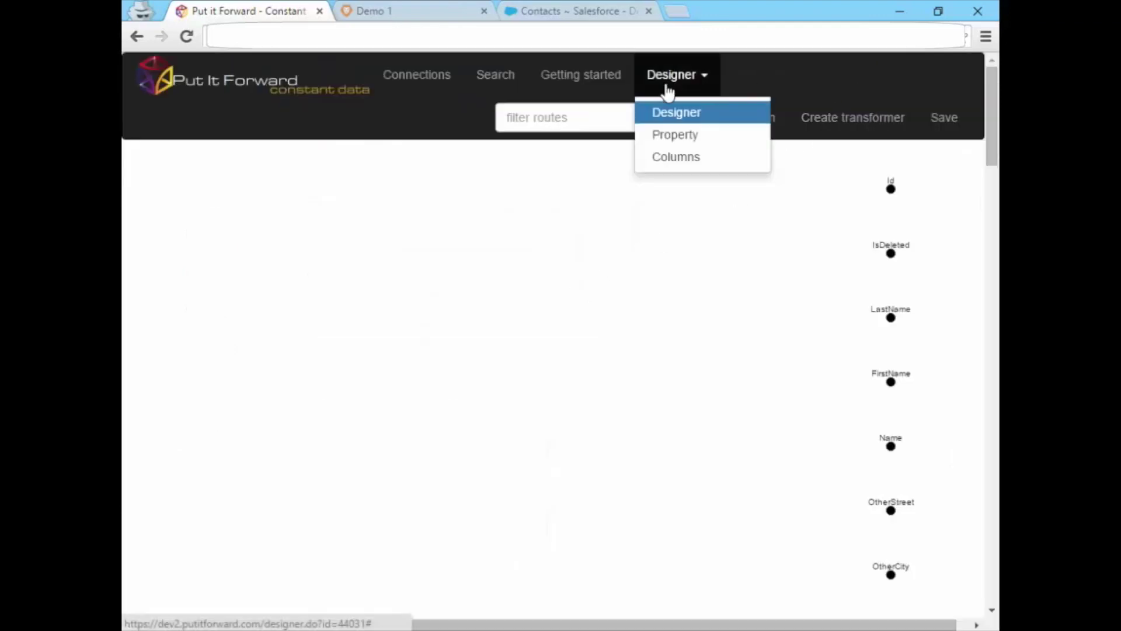
pyautogui.click(658, 155)
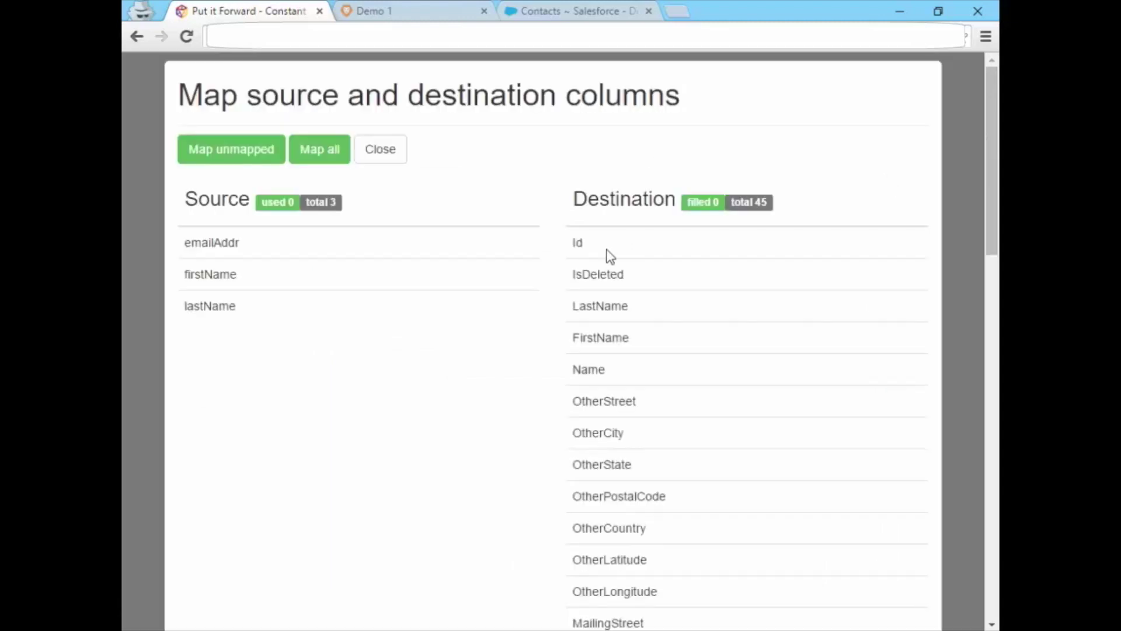
pyautogui.click(622, 309)
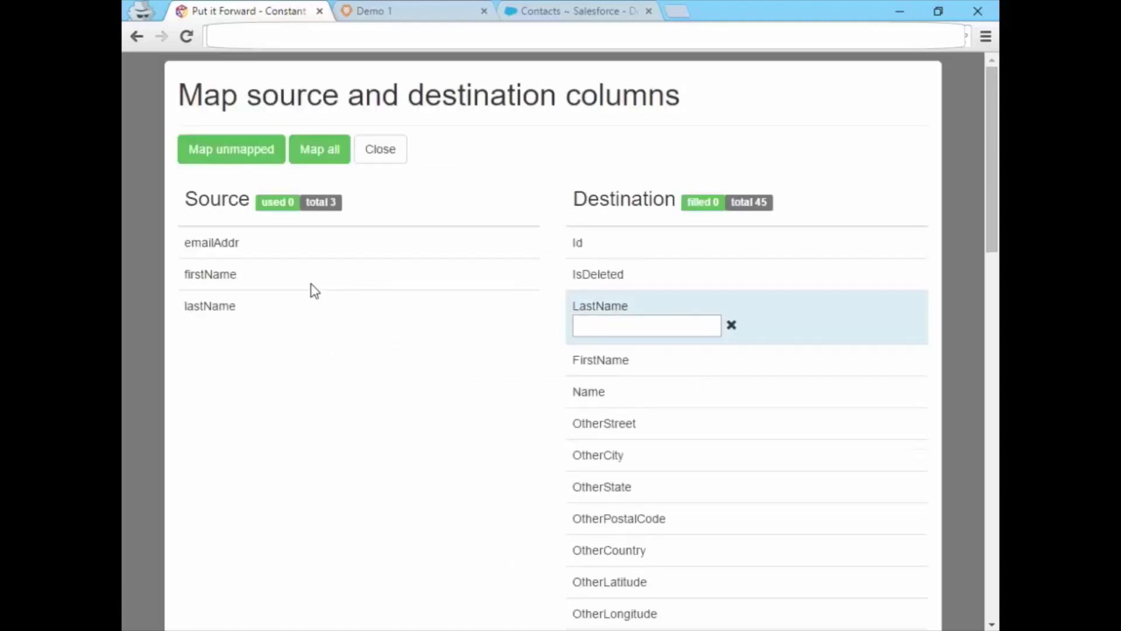
pyautogui.click(284, 305)
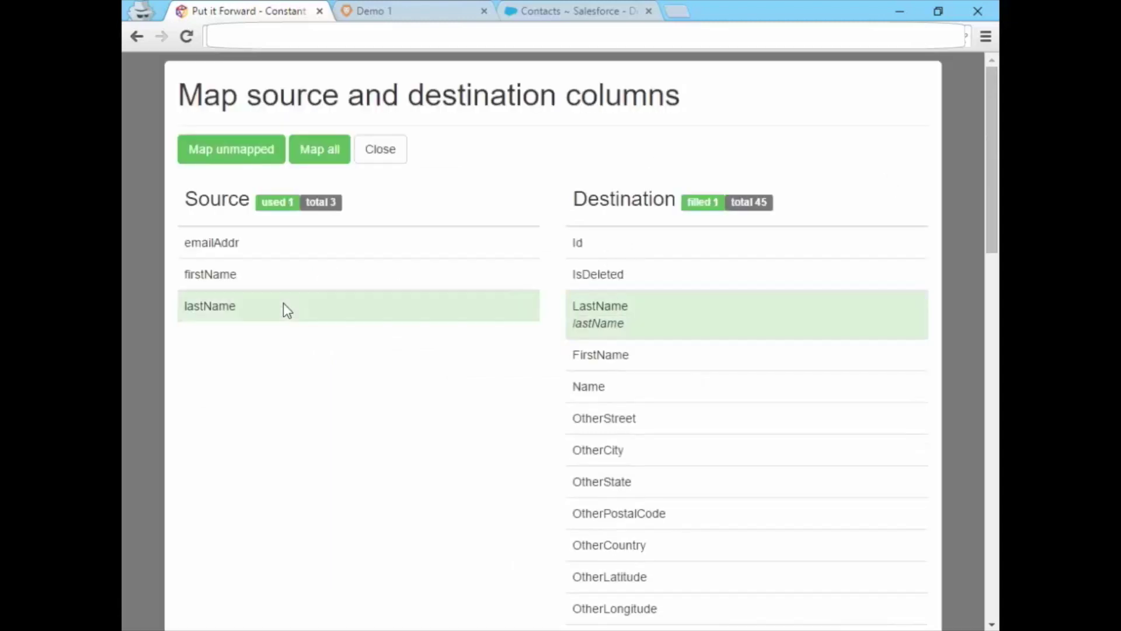
pyautogui.click(584, 354)
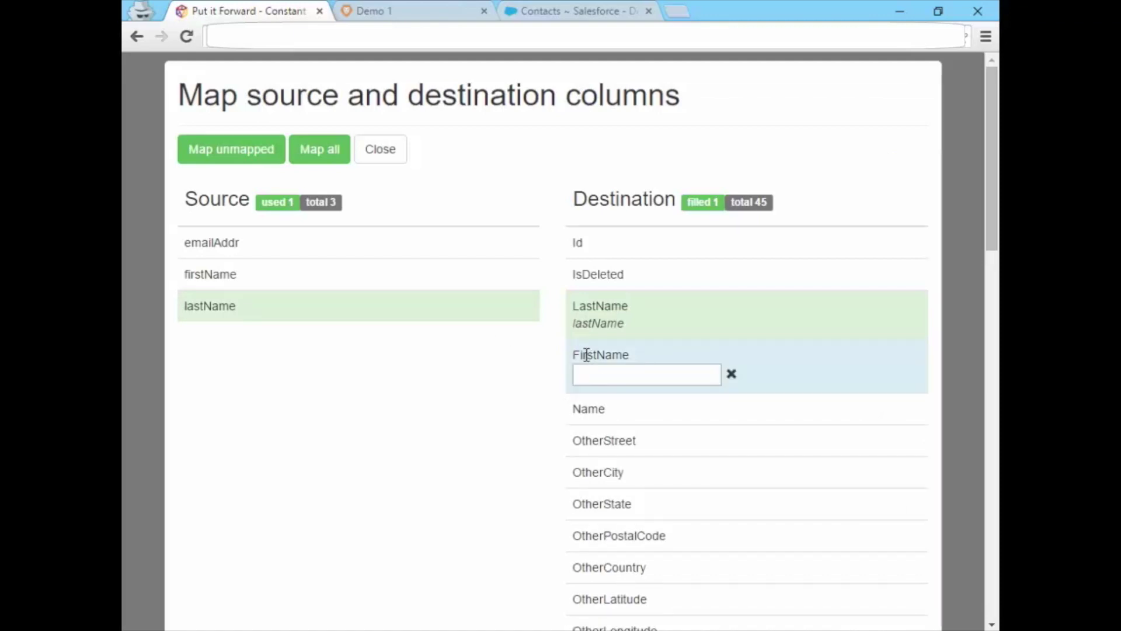
pyautogui.click(301, 274)
pyautogui.scroll(-5, 626, 418)
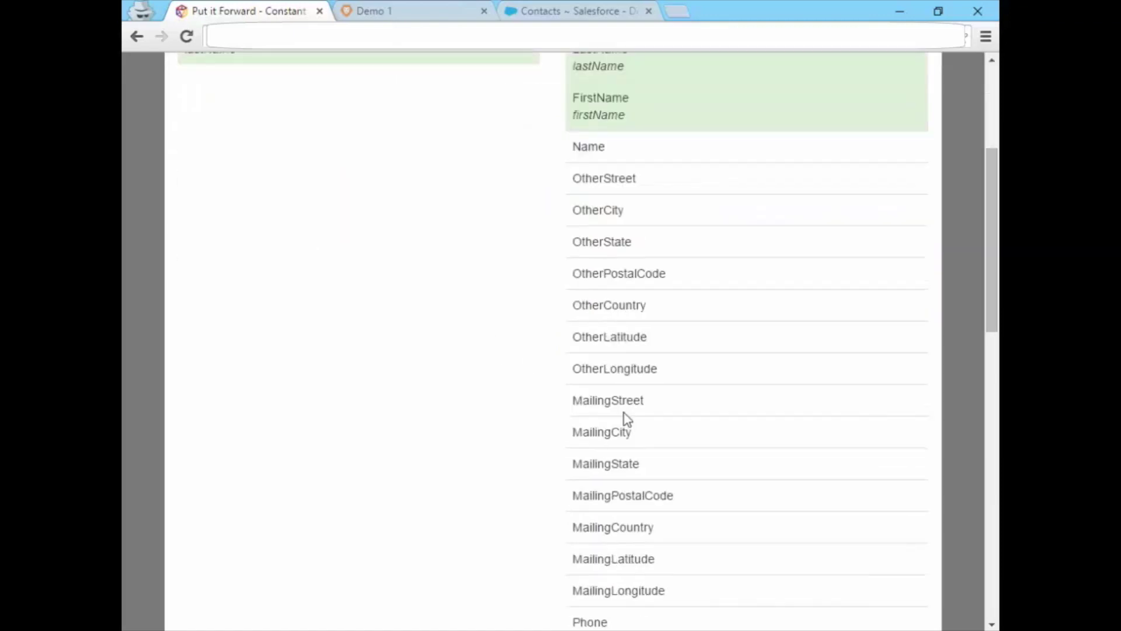
pyautogui.scroll(-6, 625, 418)
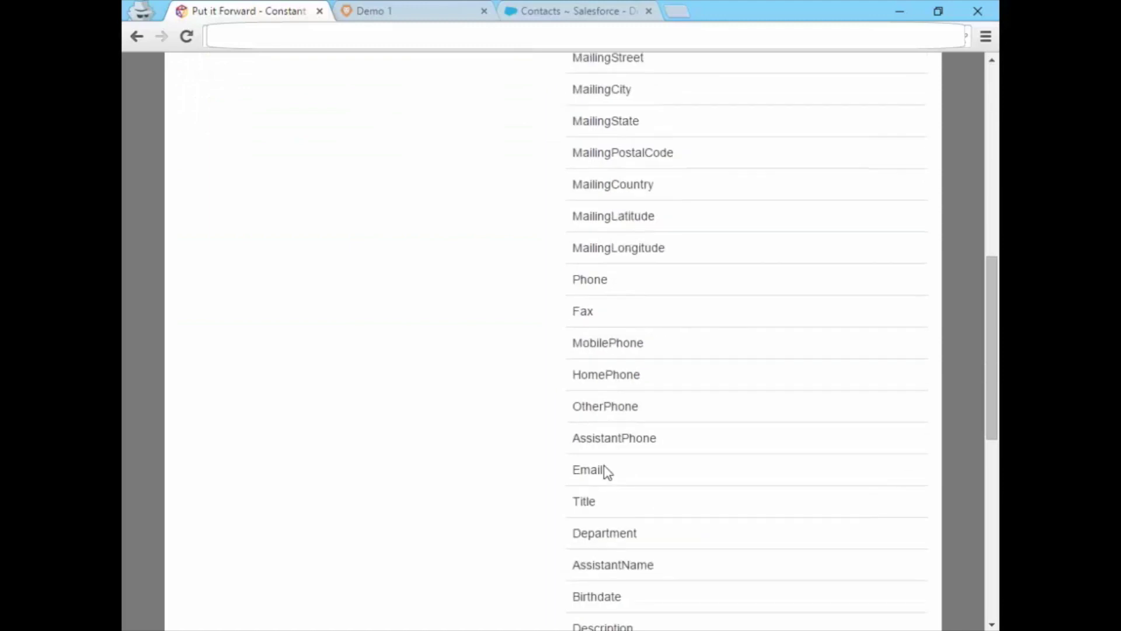
pyautogui.click(603, 464)
pyautogui.scroll(11, 533, 425)
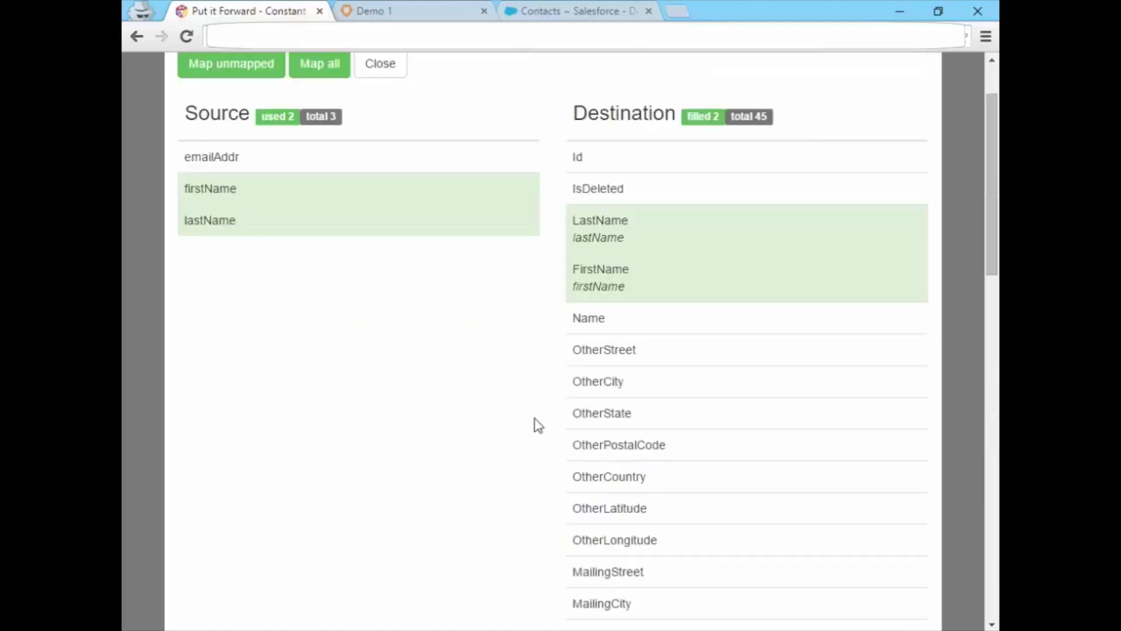
pyautogui.click(279, 169)
# - Close the column mapping and save the connector
pyautogui.scroll(2, 361, 196)
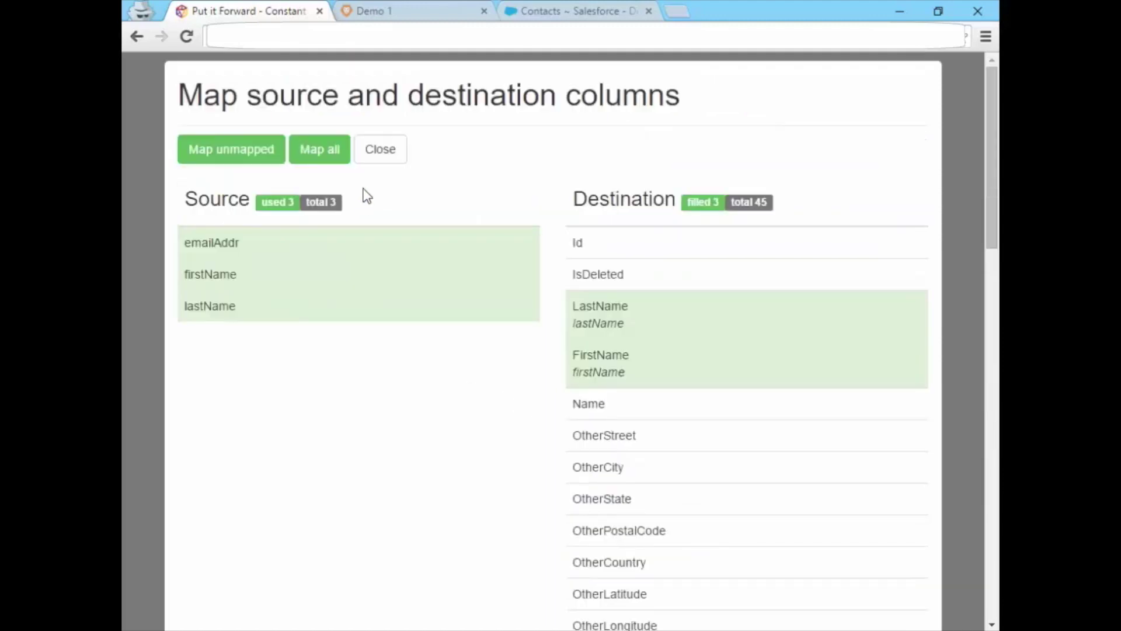
pyautogui.click(380, 156)
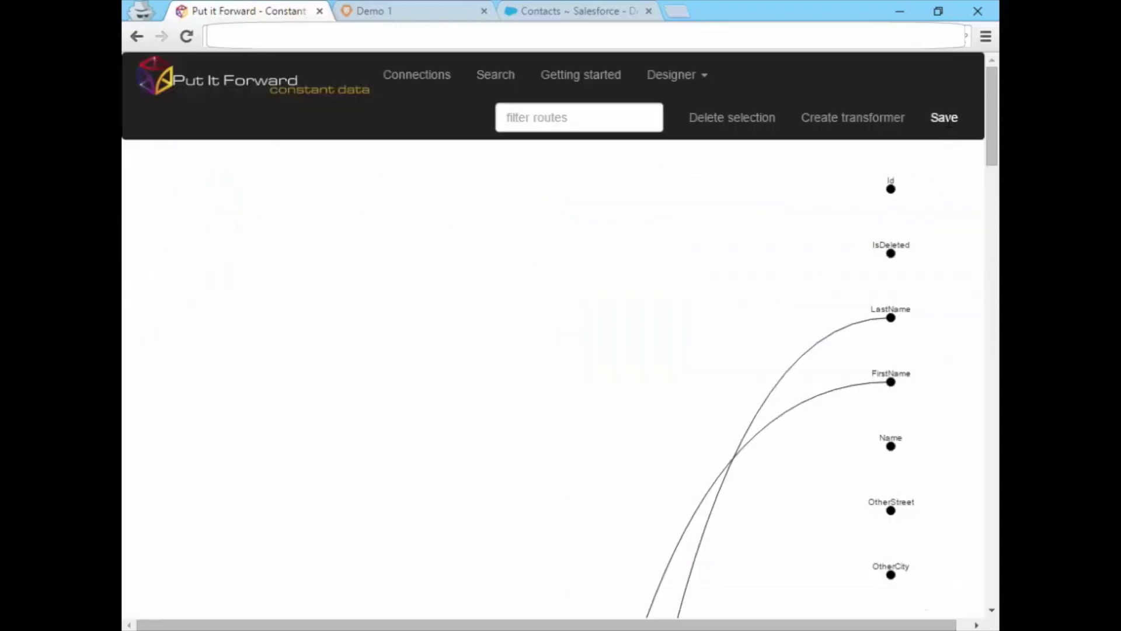
pyautogui.click(943, 132)
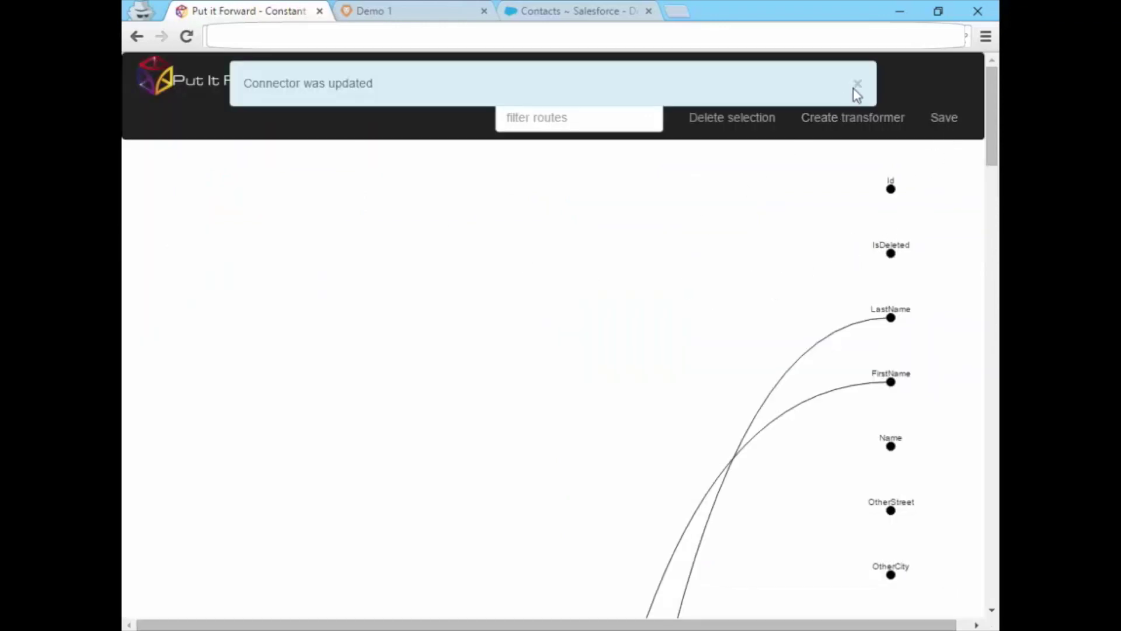
pyautogui.click(858, 87)
# - Run the Workfront–Salesforce connector and check its unfinished run in the Search log
pyautogui.click(426, 80)
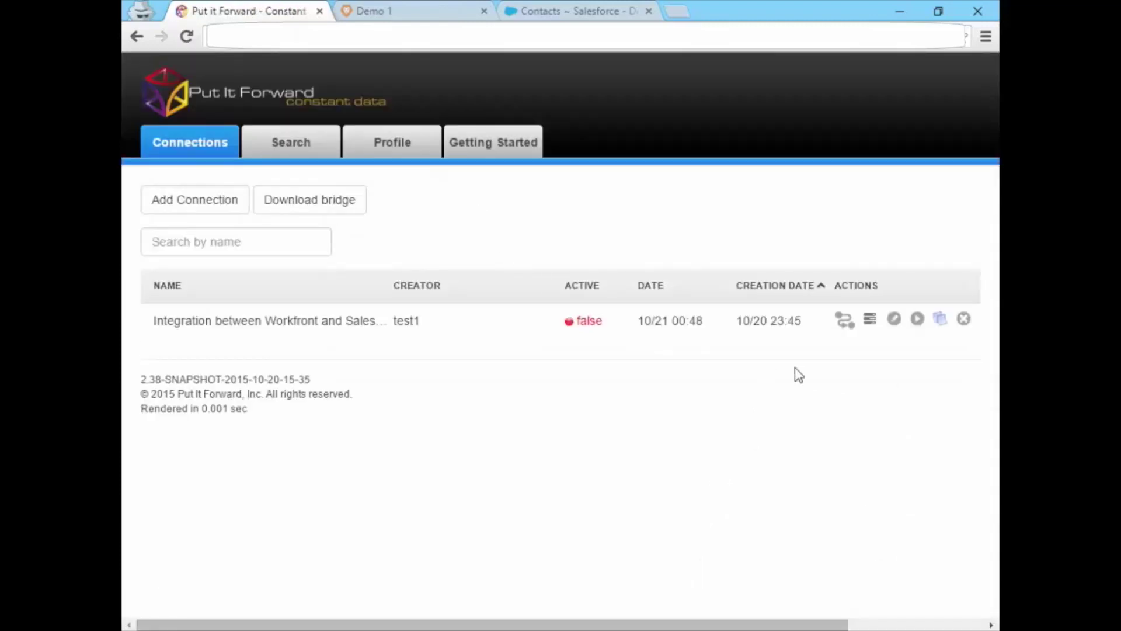
pyautogui.click(918, 321)
pyautogui.click(276, 153)
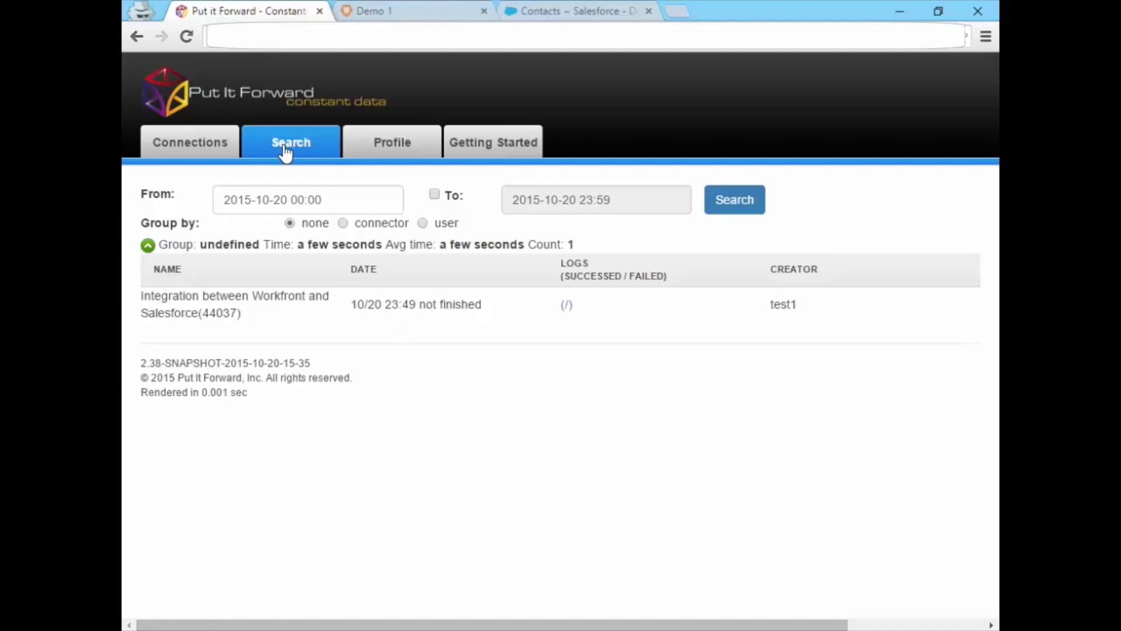
# - Refresh Salesforce's All Contacts list to see 618 contacts, including Demo 1
pyautogui.click(524, 14)
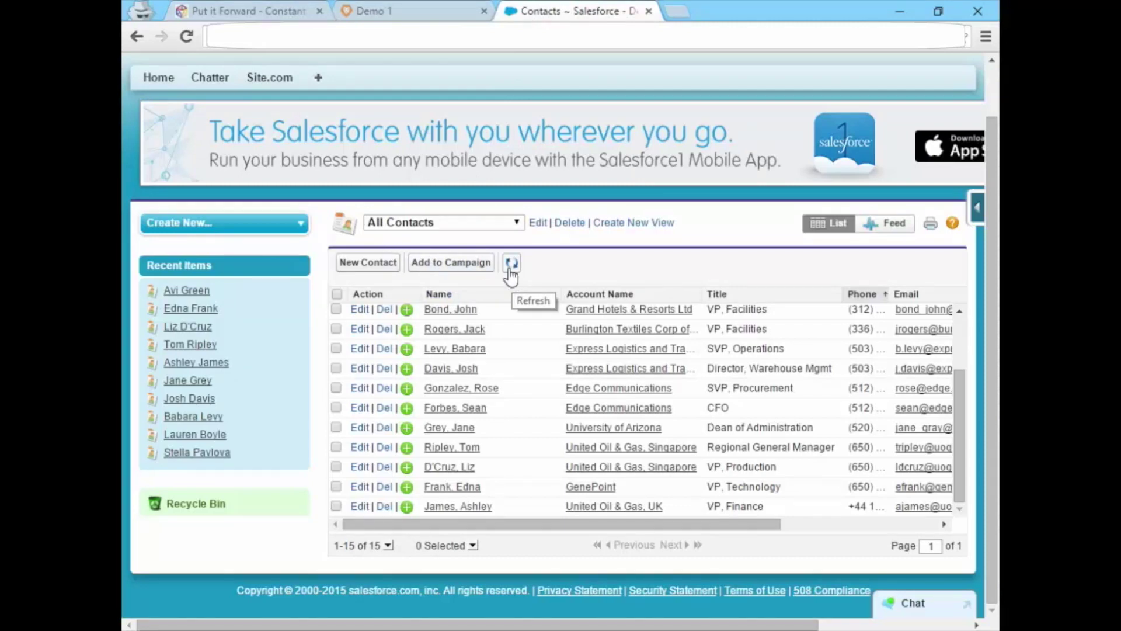
pyautogui.click(192, 42)
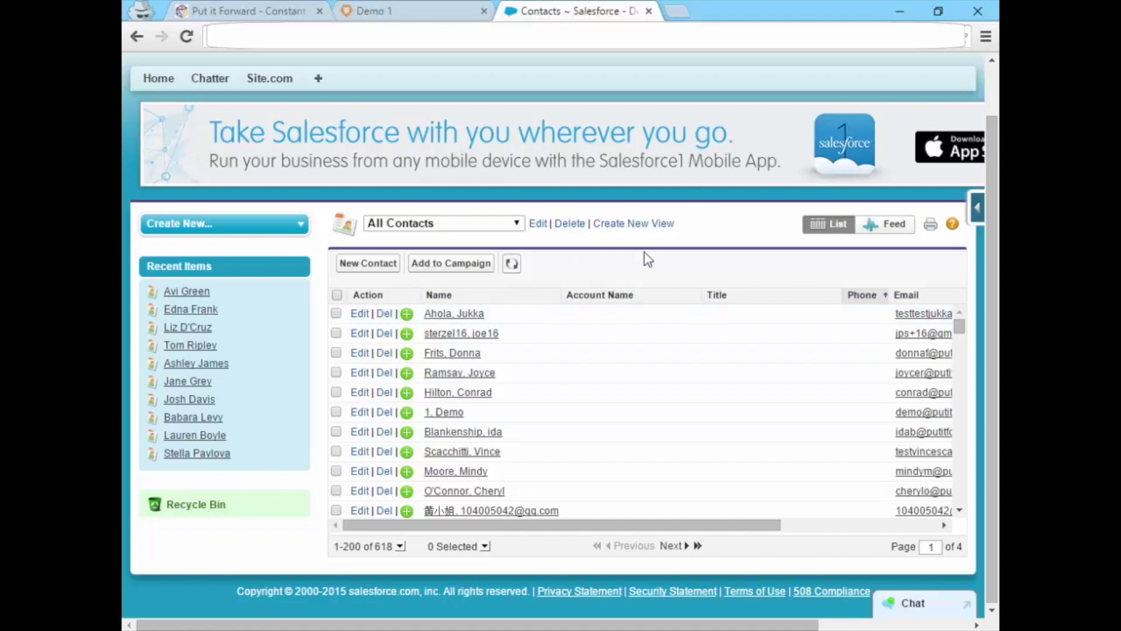
# - Search Salesforce for 'Demo' to list the matching contacts
pyautogui.scroll(1, 645, 253)
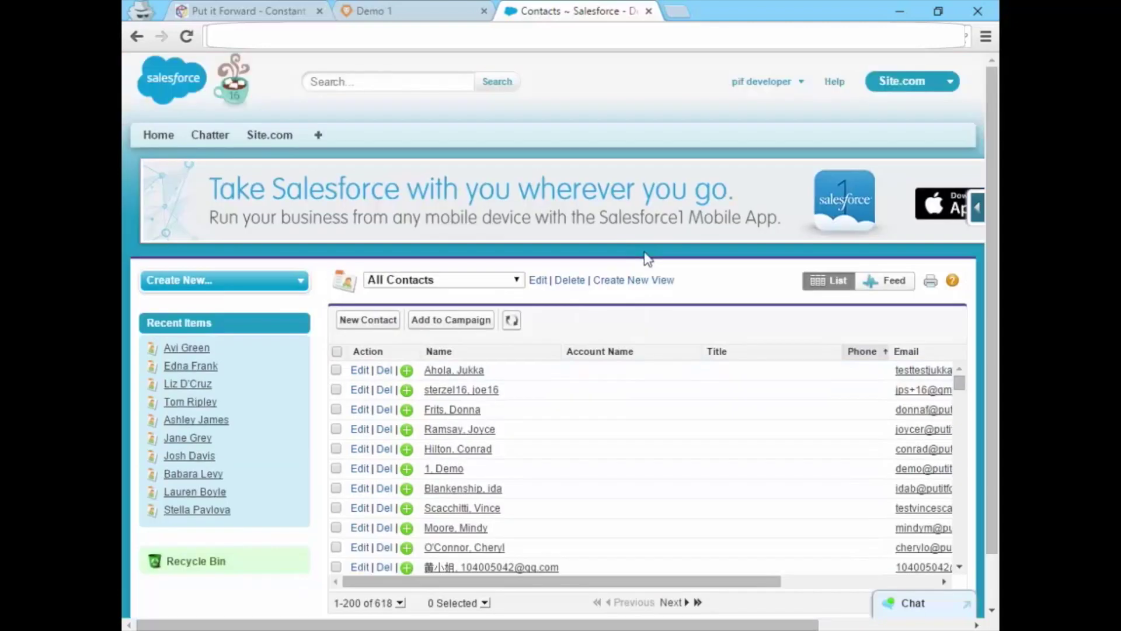
pyautogui.click(394, 88)
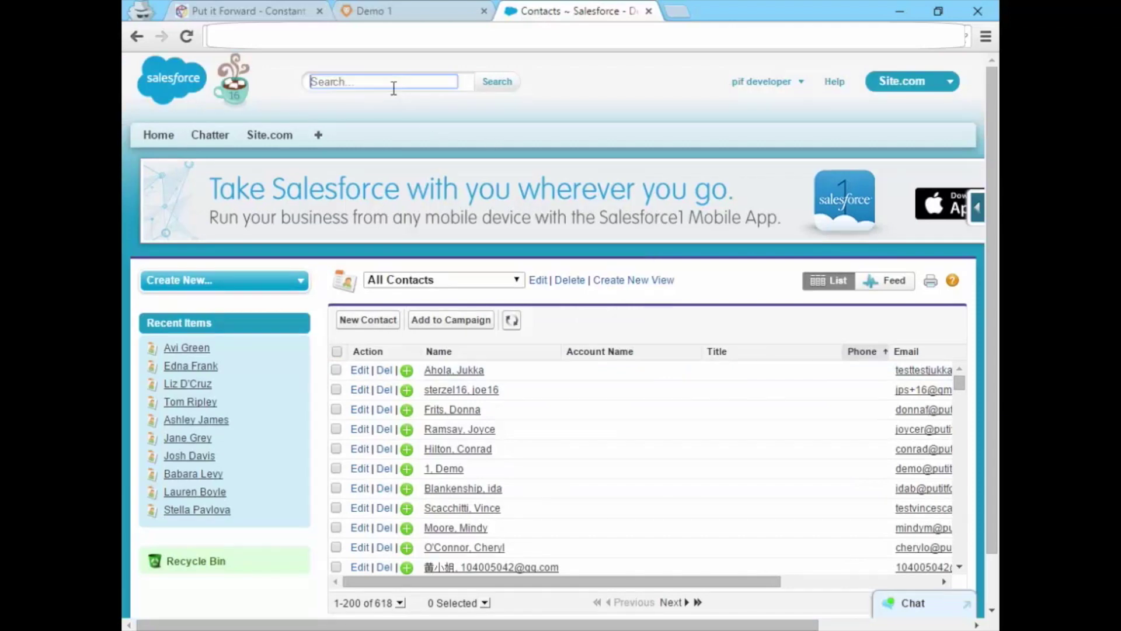
pyautogui.write('Demo')
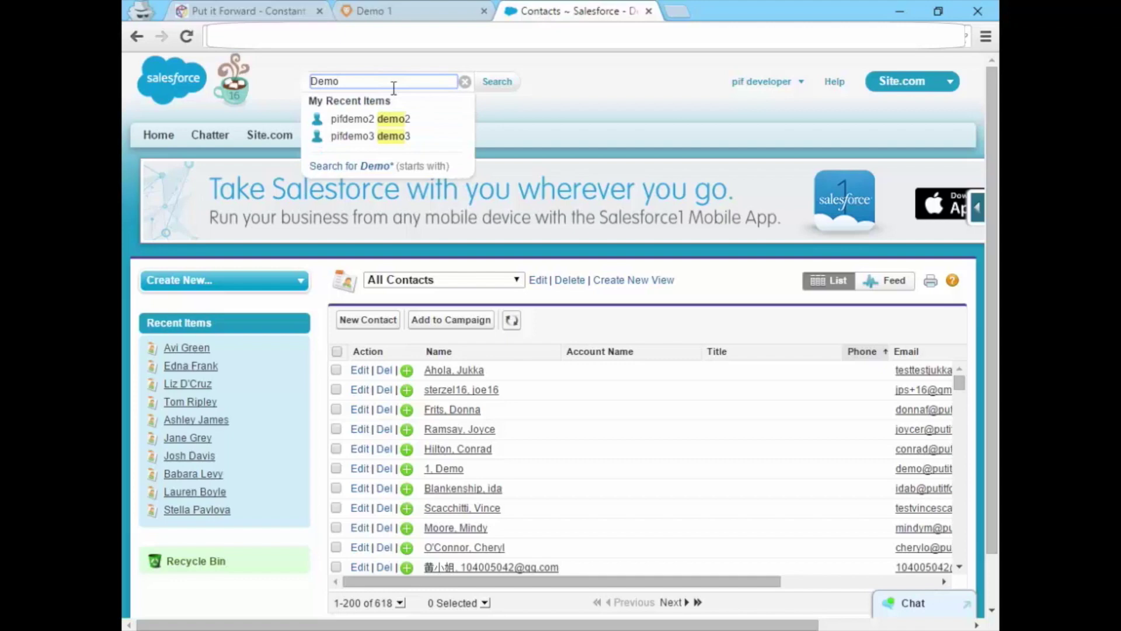
pyautogui.press('Return')
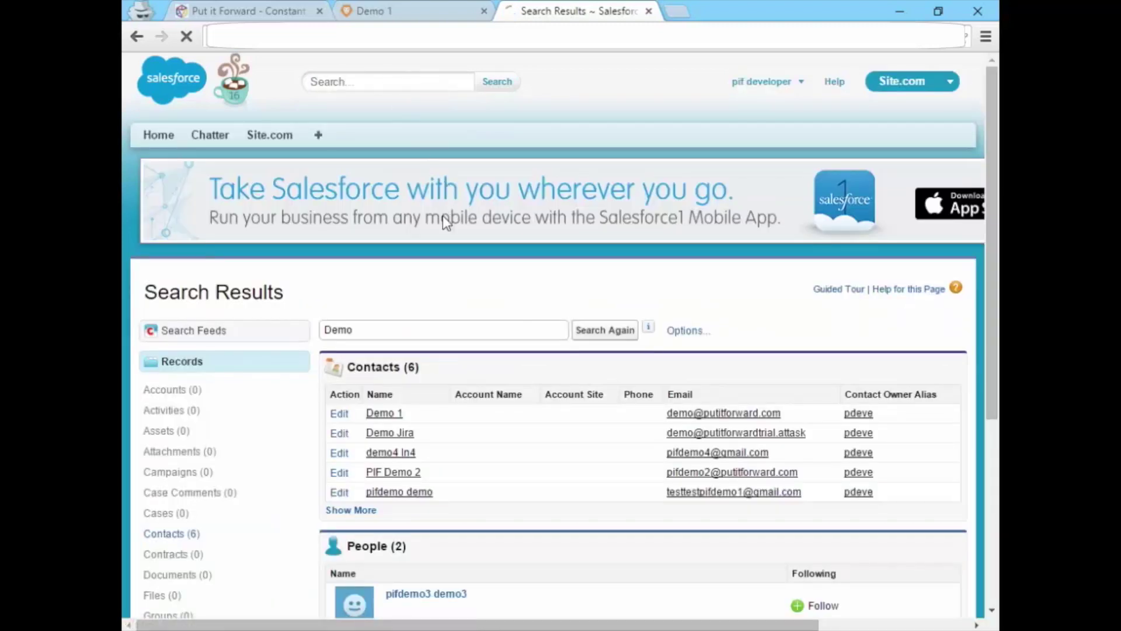
# - Open the Demo 1 contact and scroll to its Contact Detail showing the synced email
pyautogui.click(382, 416)
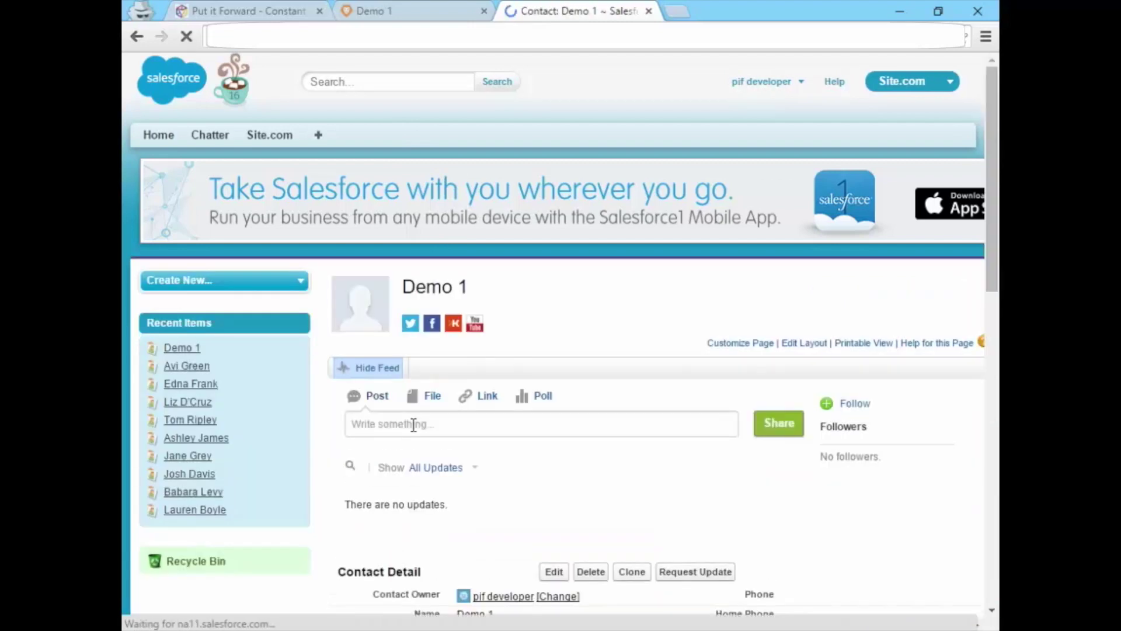
pyautogui.scroll(-3, 412, 425)
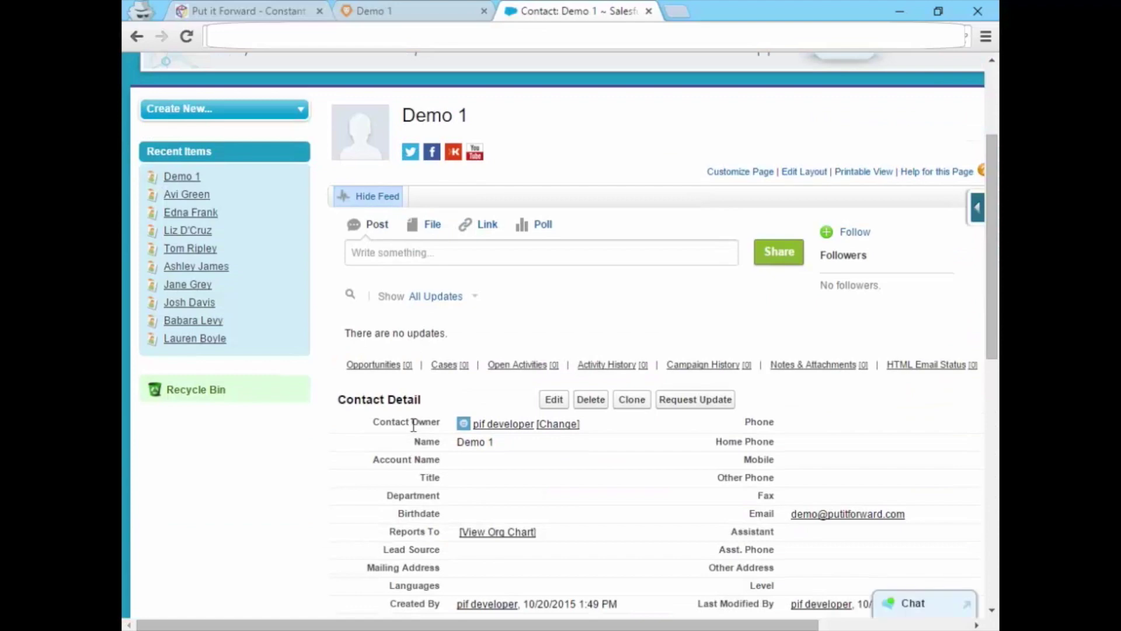
pyautogui.scroll(-2, 412, 425)
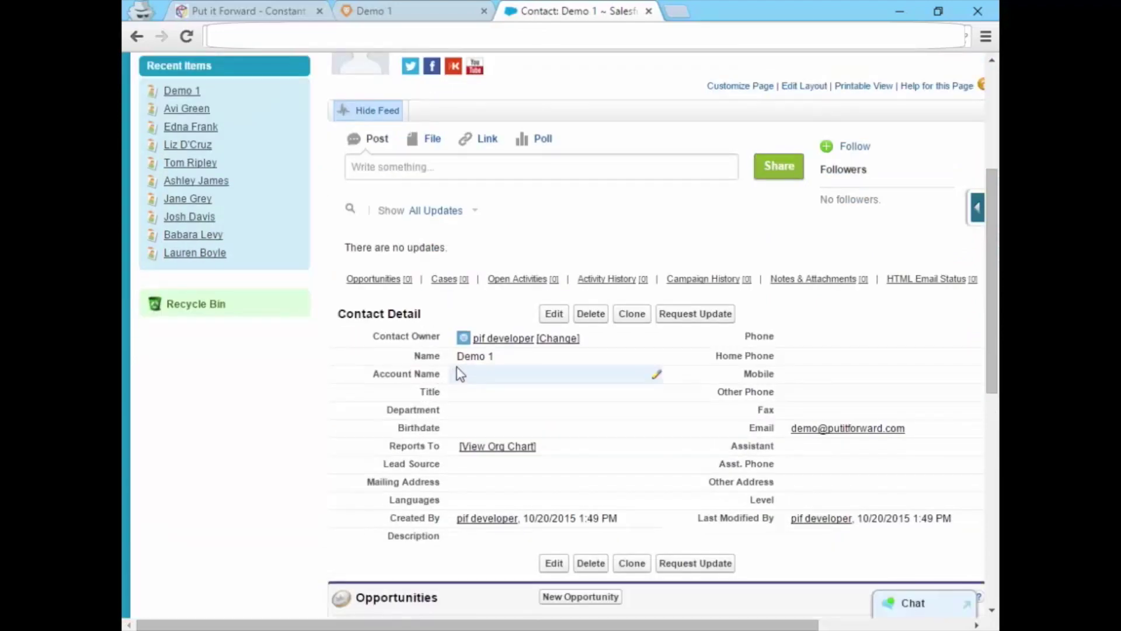